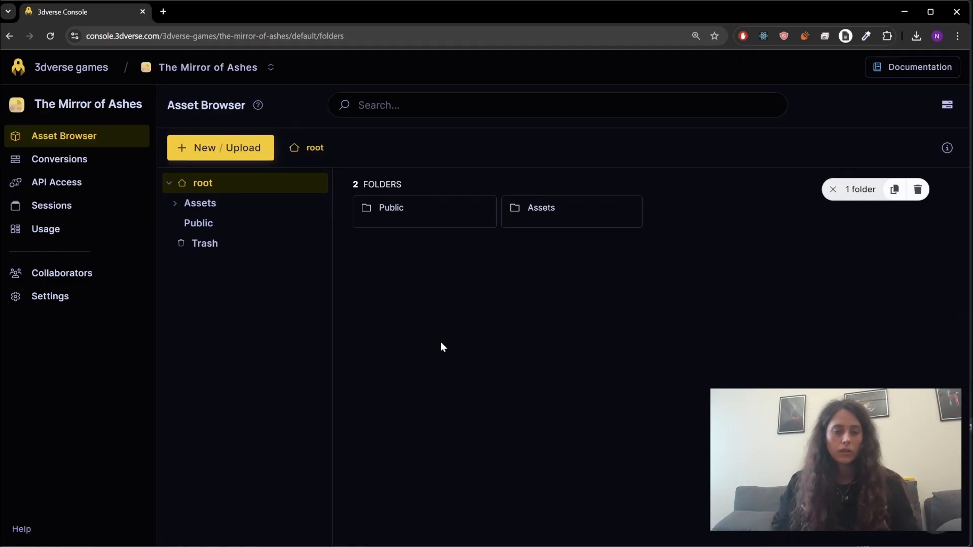
# Create a folder named Characters in the root of the project and open it
pyautogui.rightClick(424, 276)
pyautogui.rightClick(424, 276)
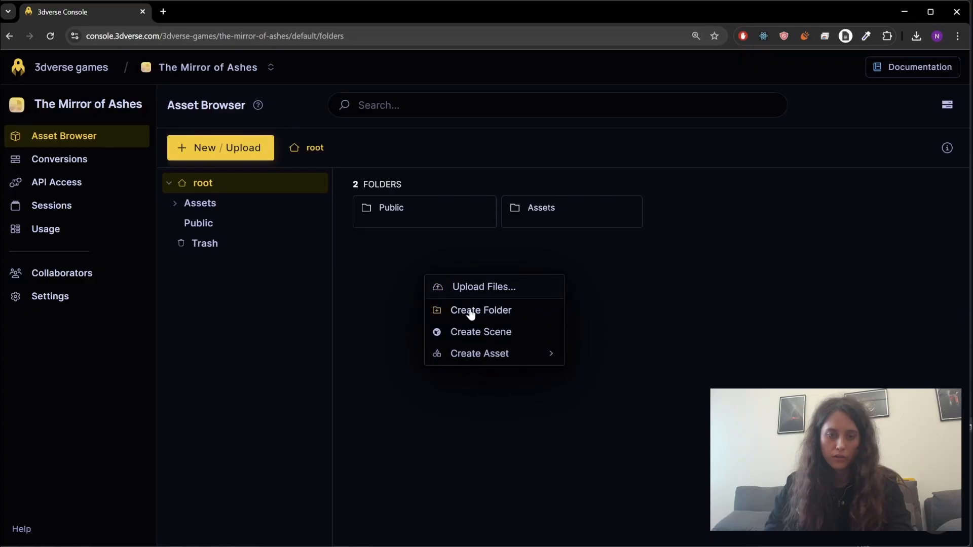
pyautogui.click(469, 310)
pyautogui.write('Characters')
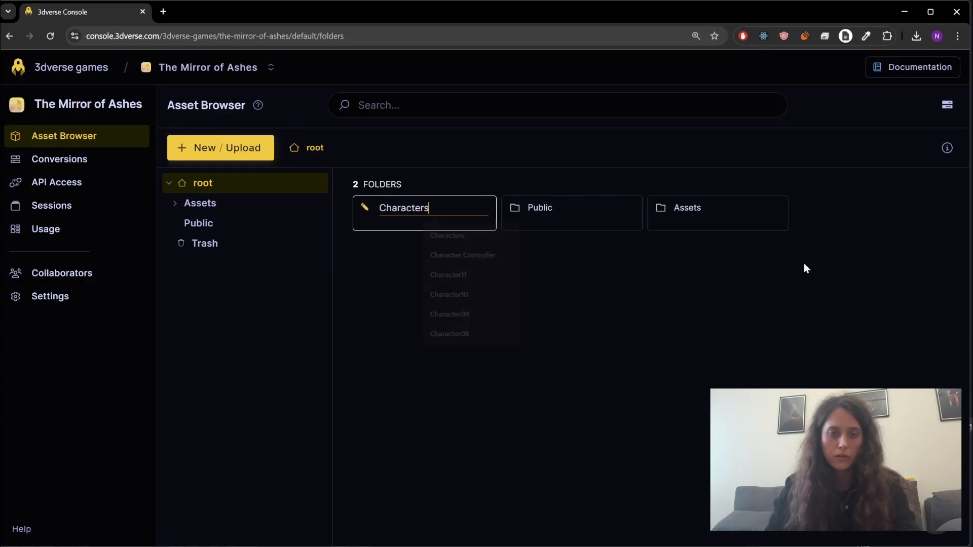
pyautogui.press('Return')
pyautogui.doubleClick(419, 218)
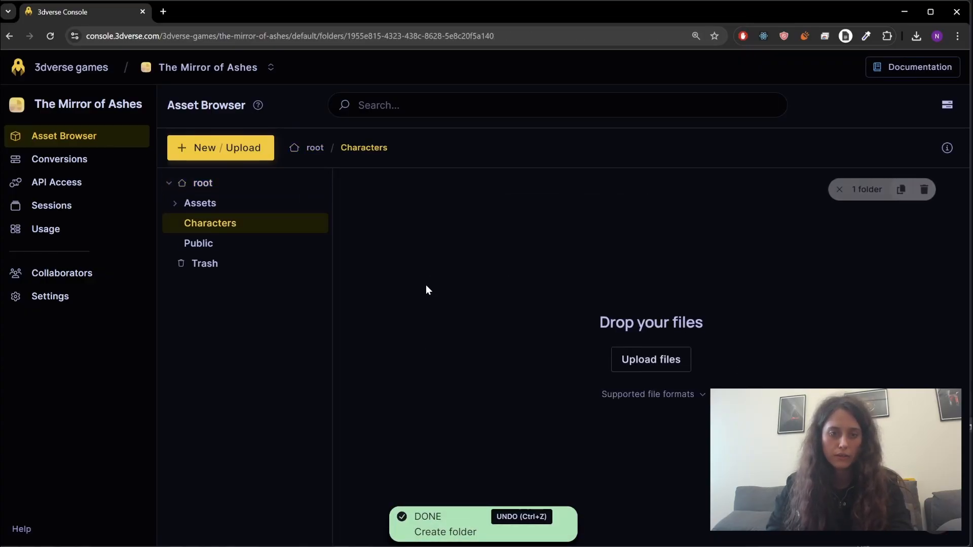
# Create a subfolder named Player inside Characters and open it
pyautogui.rightClick(429, 247)
pyautogui.click(446, 278)
pyautogui.write('Player')
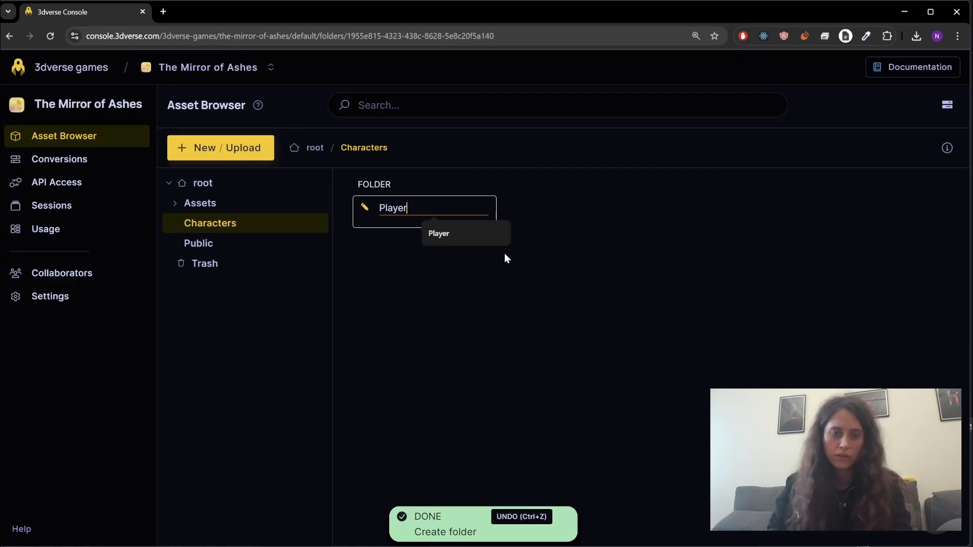
pyautogui.press('Return')
pyautogui.doubleClick(407, 219)
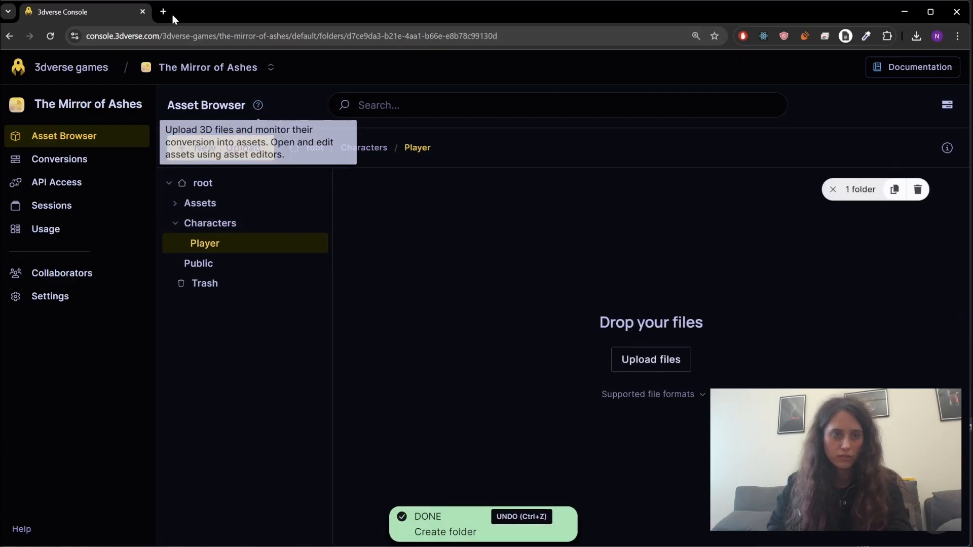
# Switch to the Mixamo website in a new browser tab
pyautogui.hotkey('ctrl', 't')
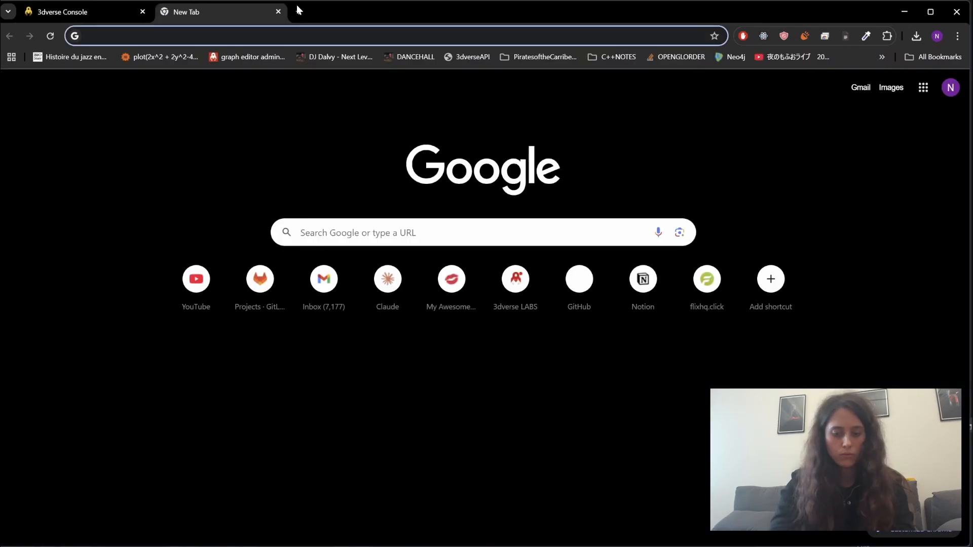
pyautogui.write('mixam')
pyautogui.press('Return')
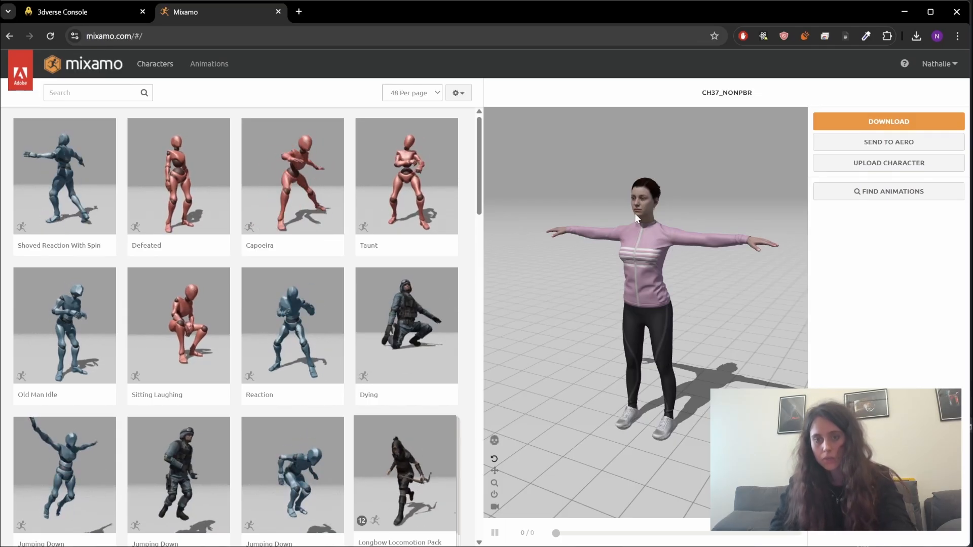
# Search the animations for idle and apply the first blue-mannequin Idle animation to the character
pyautogui.click(101, 92)
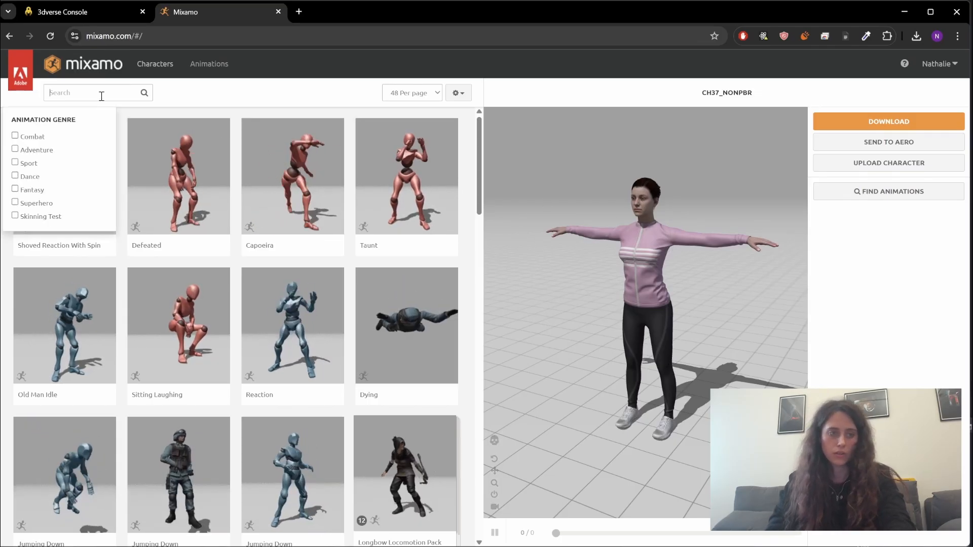
pyautogui.write('idle')
pyautogui.press('Return')
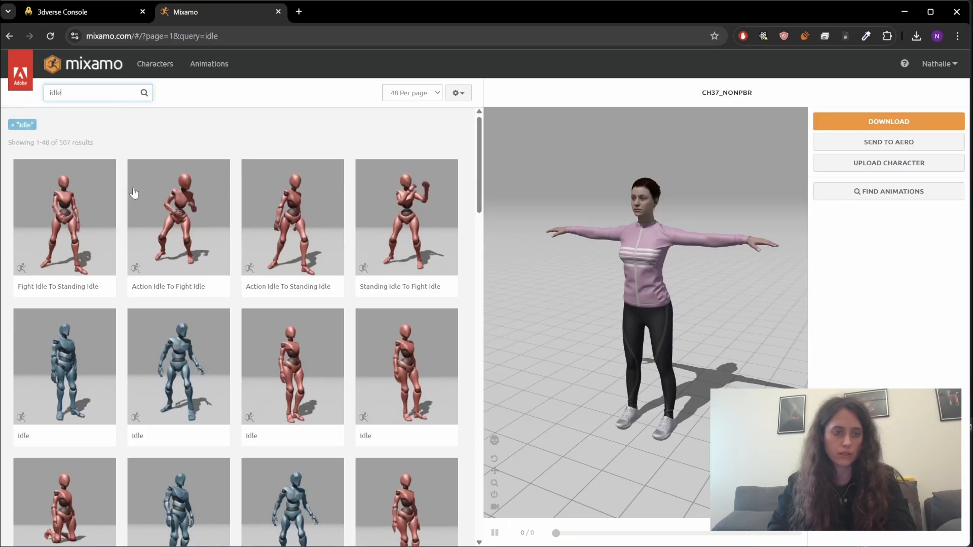
pyautogui.click(92, 350)
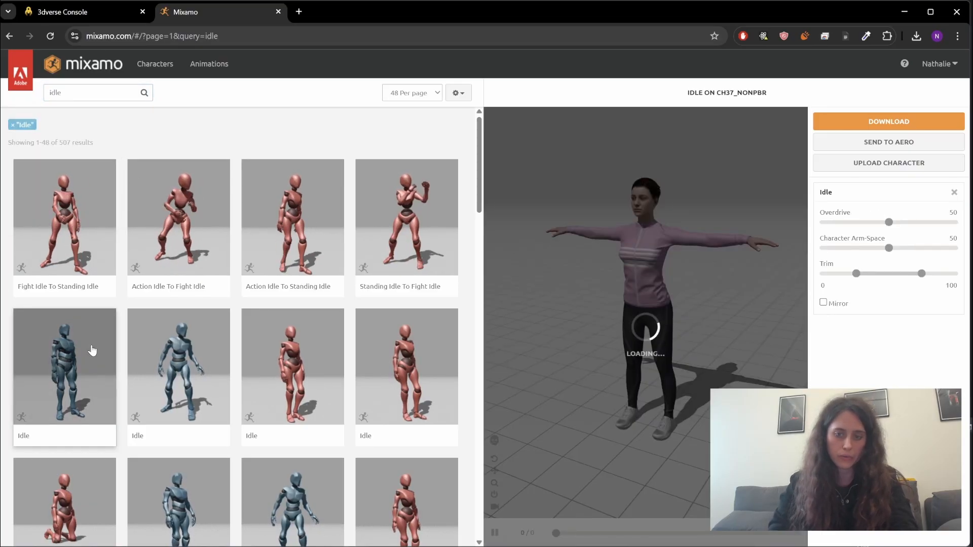
# Download the Idle animation as FBX Binary with skin at 30 frames per second, saving it as Idle.fbx in Downloads
pyautogui.click(911, 129)
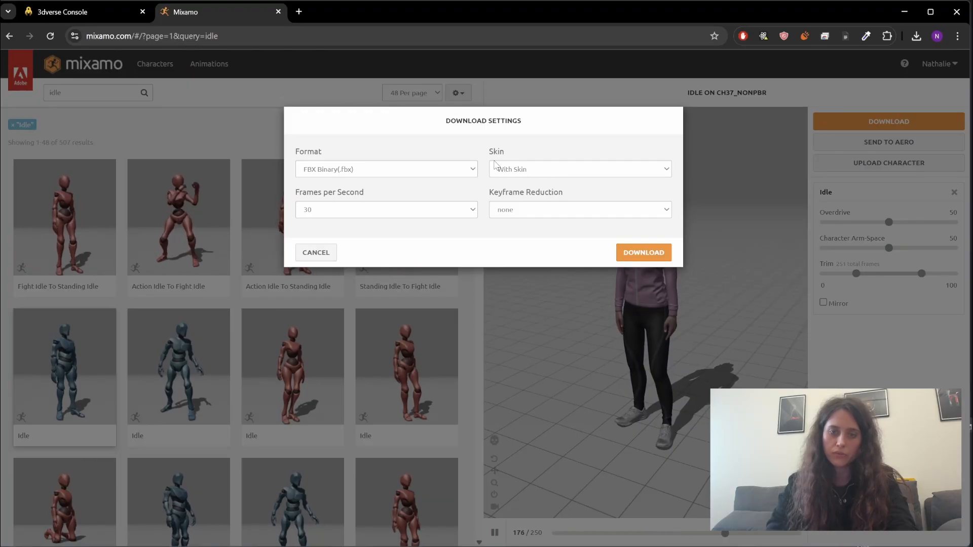
pyautogui.click(644, 252)
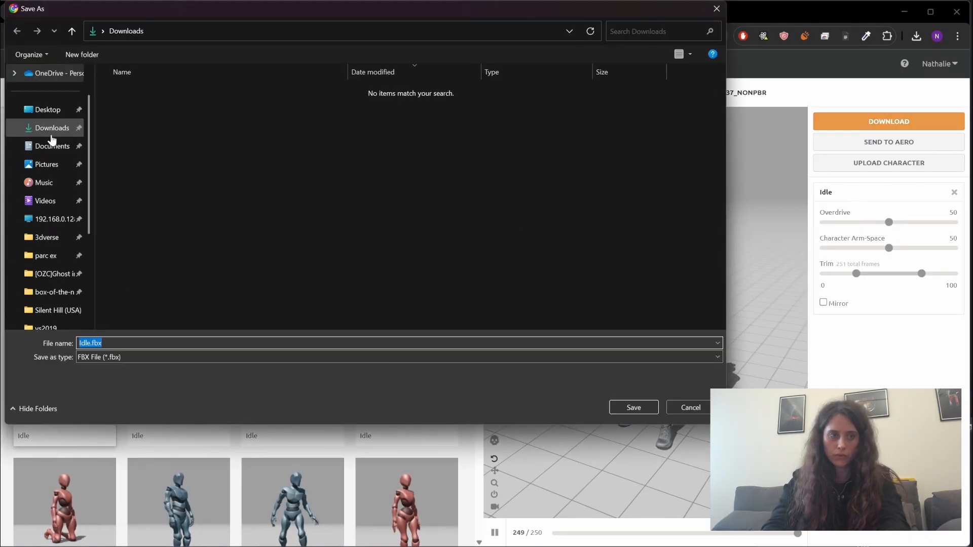
pyautogui.press('Return')
# Switch back to the 3dverse Console and upload Idle.fbx into the Player folder
pyautogui.click(61, 11)
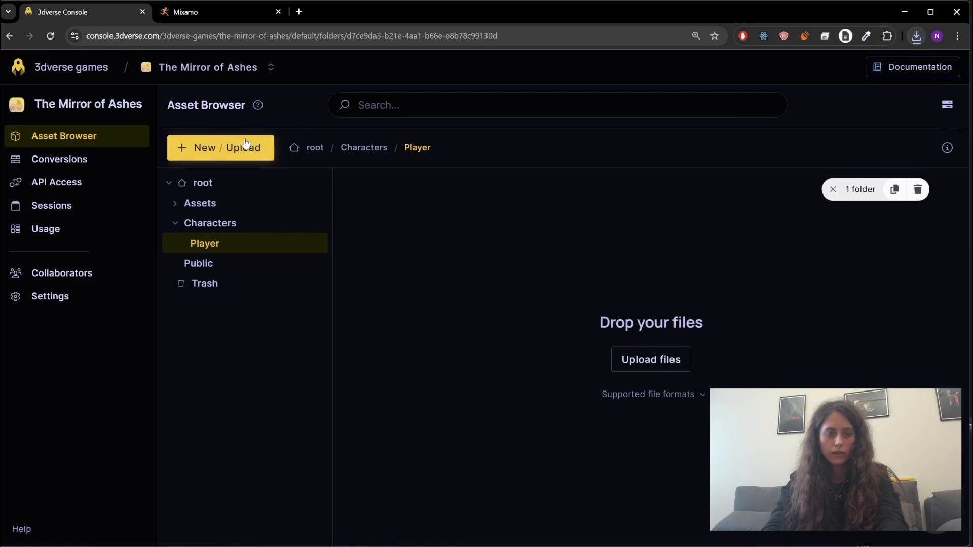
pyautogui.click(233, 153)
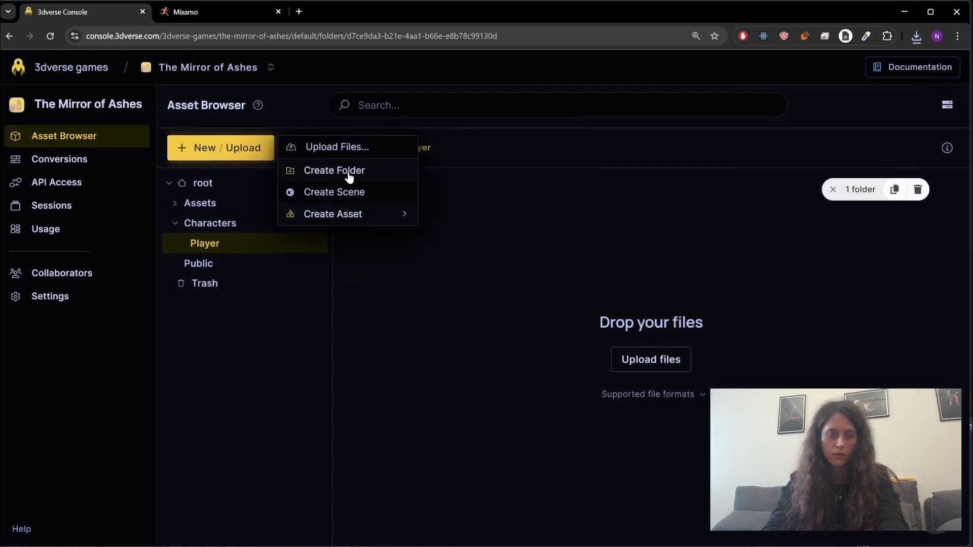
pyautogui.click(345, 146)
pyautogui.doubleClick(178, 106)
pyautogui.press('Return')
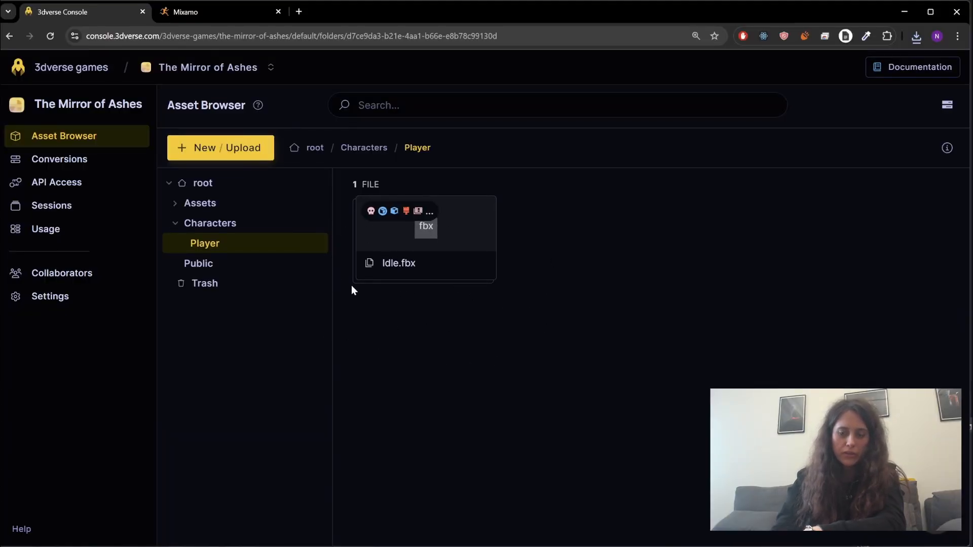
# Open the uploaded Idle.fbx and examine its converted scene, mesh, material, animation and skeleton assets
pyautogui.doubleClick(430, 264)
pyautogui.scroll(-3, 420, 348)
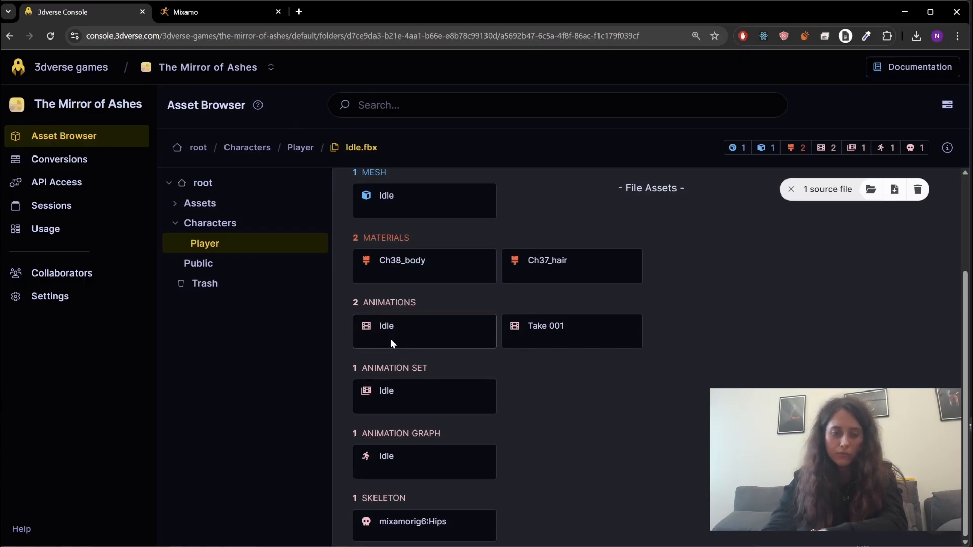
pyautogui.scroll(1, 385, 349)
pyautogui.scroll(-1, 385, 339)
pyautogui.click(441, 343)
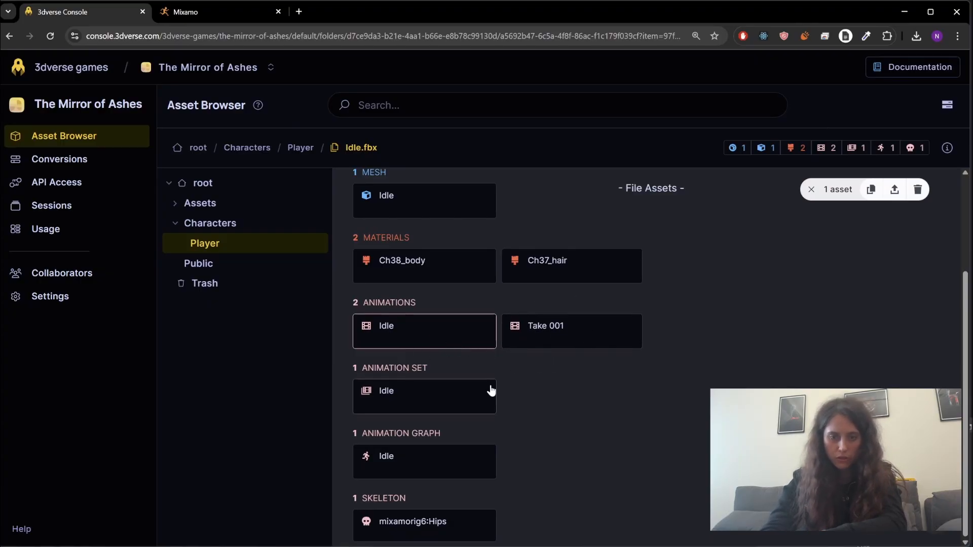
pyautogui.scroll(2, 487, 391)
pyautogui.scroll(-2, 445, 373)
pyautogui.scroll(2, 456, 364)
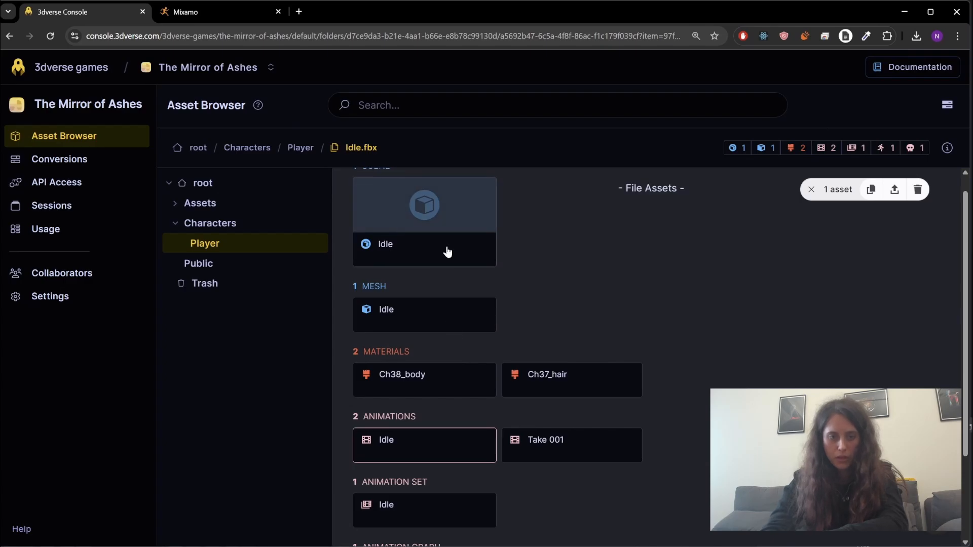
# Open the Idle scene in the 3dverse editor and select its RootNode entity
pyautogui.click(408, 252)
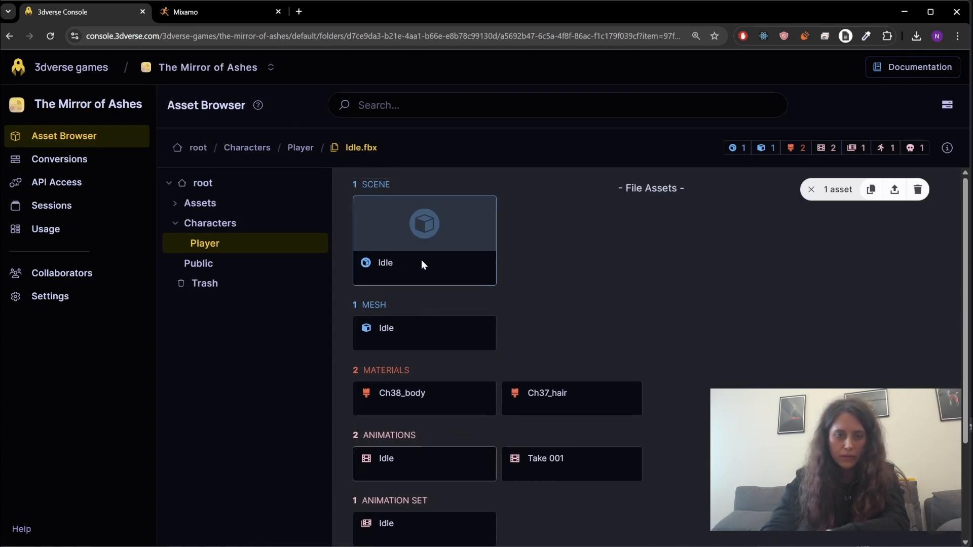
pyautogui.doubleClick(421, 260)
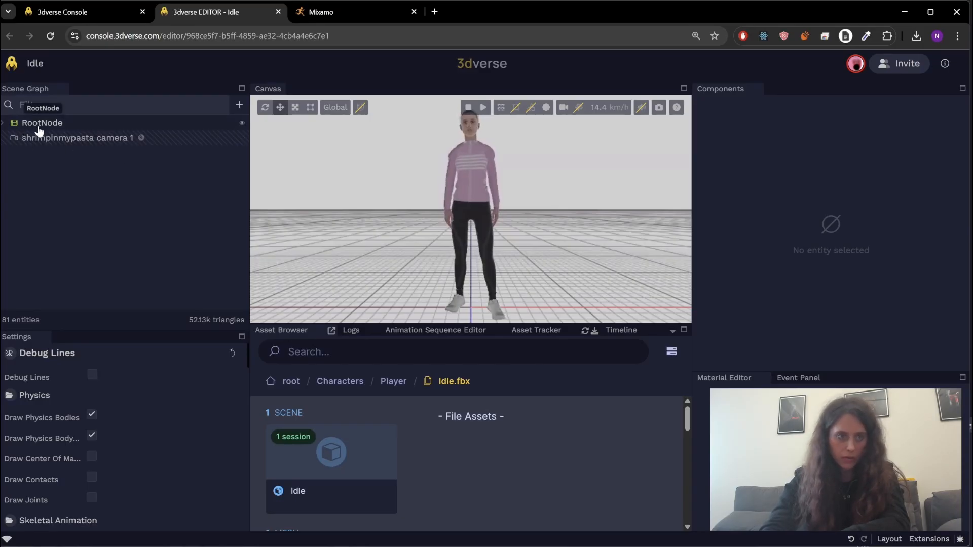
pyautogui.click(26, 125)
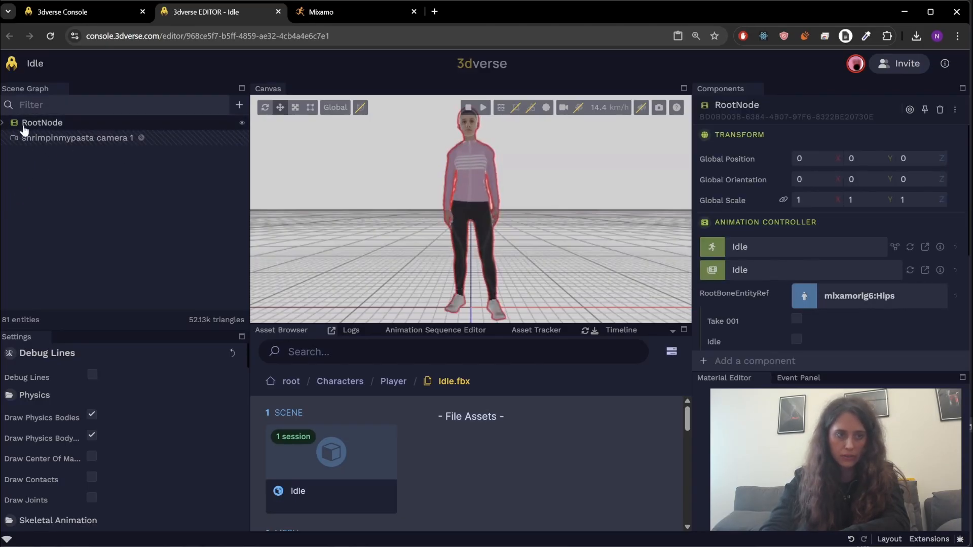
# Expand RootNode and the mixamorig6:Hips bone hierarchy down to the left foot to examine the skeleton
pyautogui.click(3, 124)
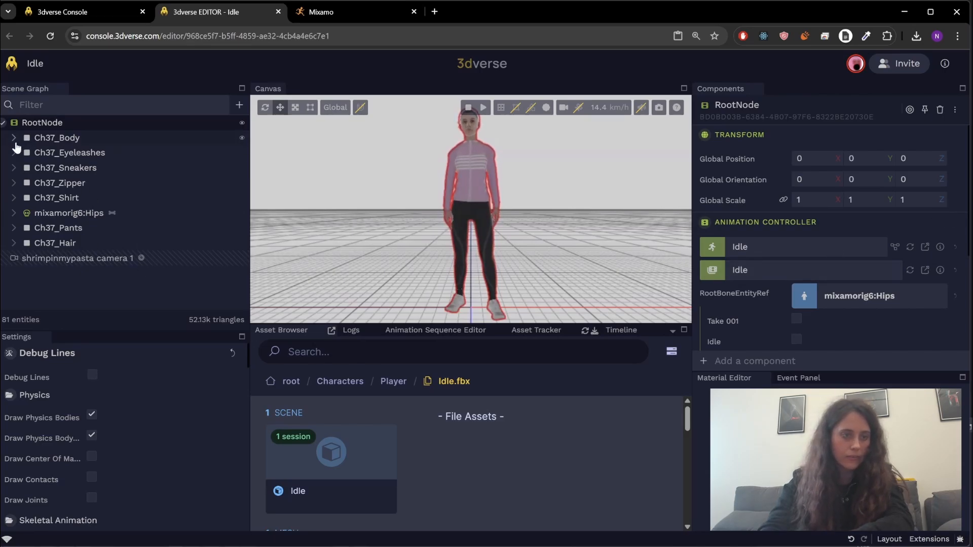
pyautogui.click(27, 215)
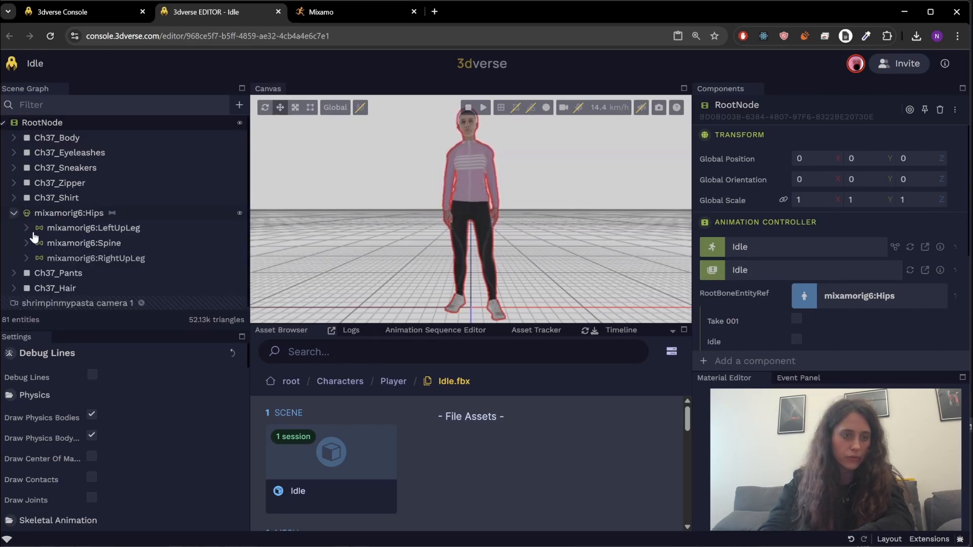
pyautogui.click(26, 229)
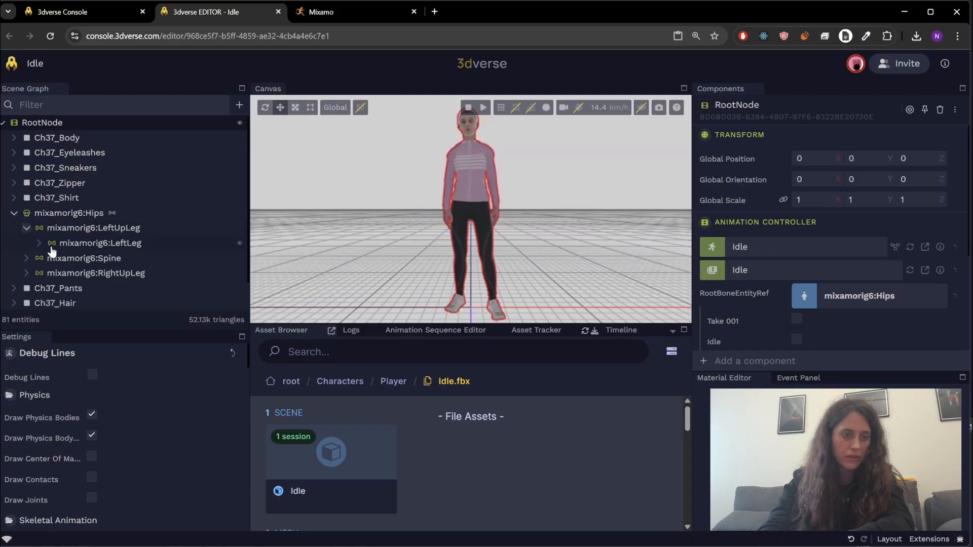
pyautogui.click(39, 243)
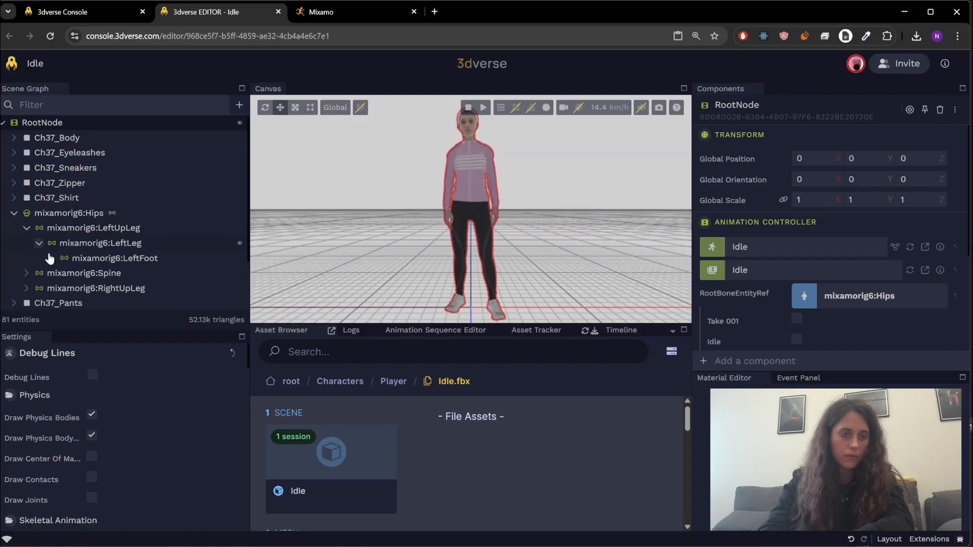
# Expand the Ch37_Eyeleashes and Ch37_Sneakers nodes and inspect the components of each mesh entity
pyautogui.click(14, 152)
pyautogui.click(50, 168)
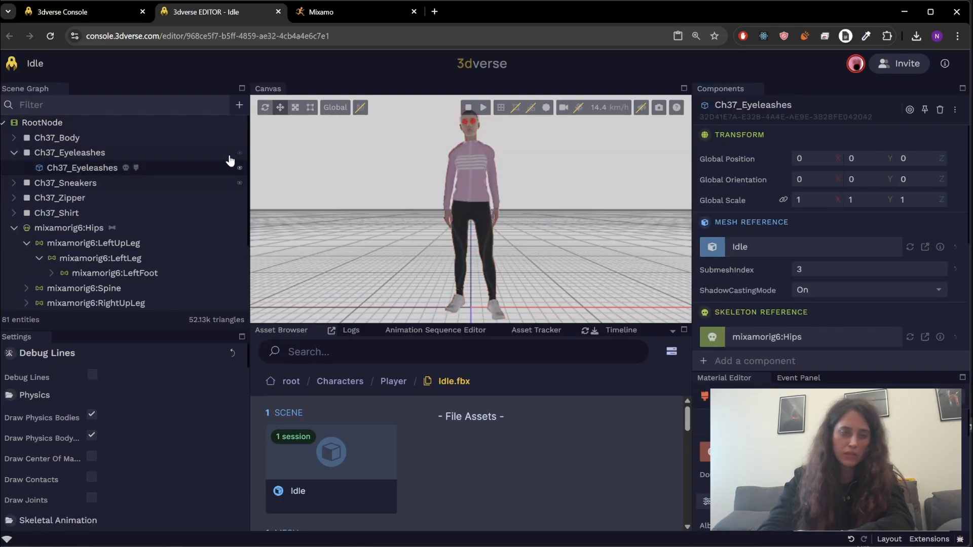
pyautogui.click(14, 183)
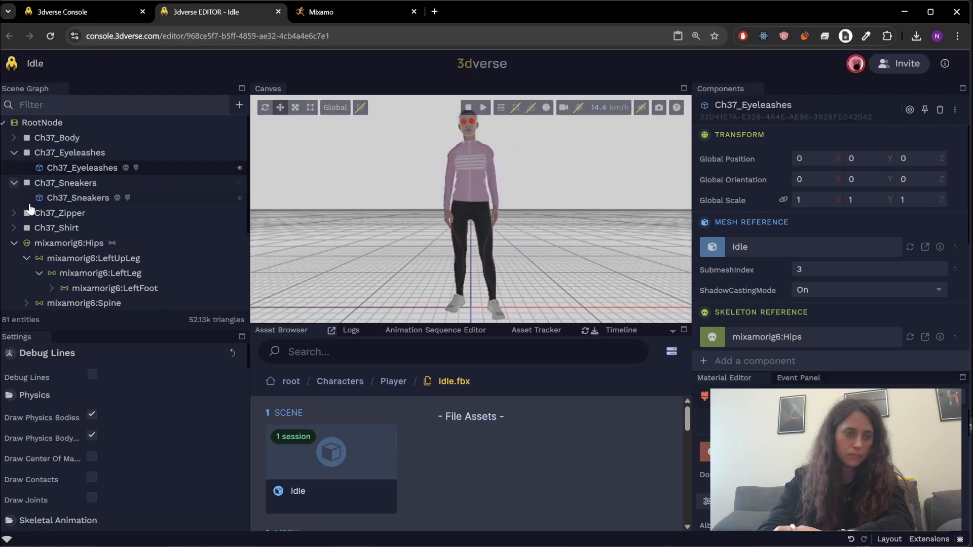
pyautogui.click(57, 199)
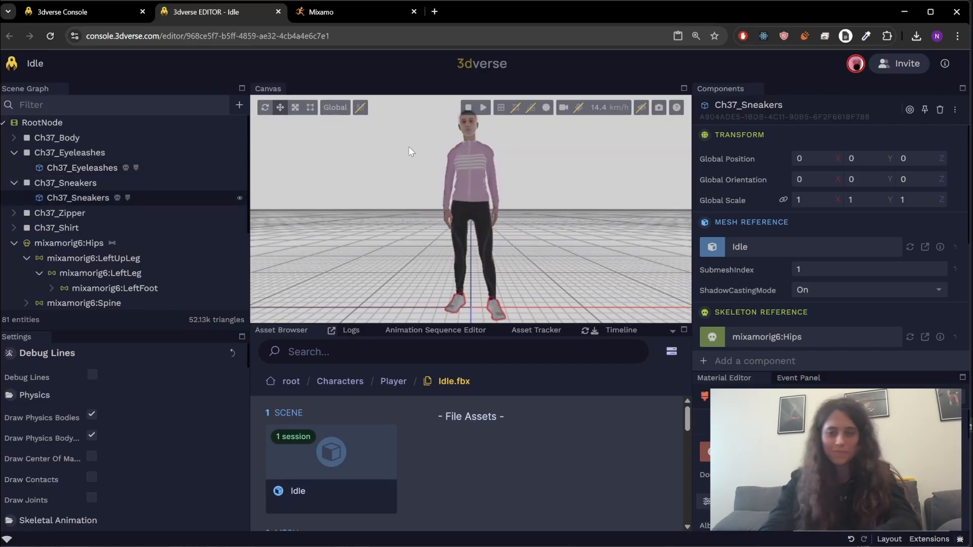
# Select RootNode, turn on debug lines and enable Draw Skeletons in the skeletal animation settings
pyautogui.click(40, 126)
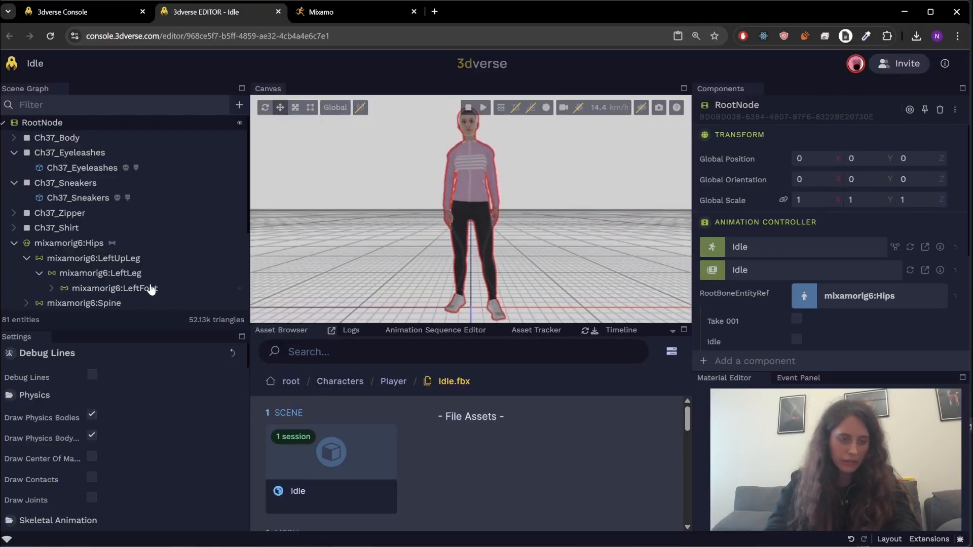
pyautogui.click(515, 108)
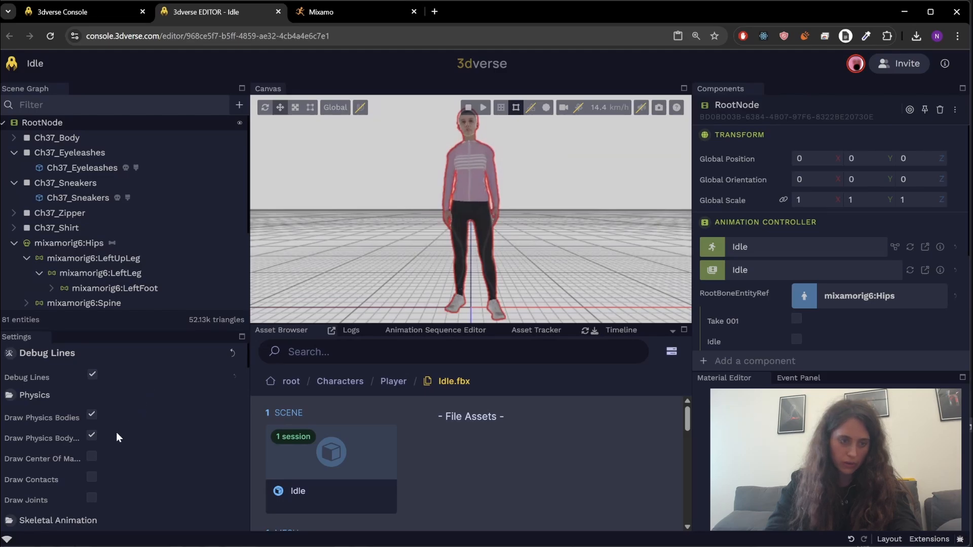
pyautogui.scroll(-3, 117, 437)
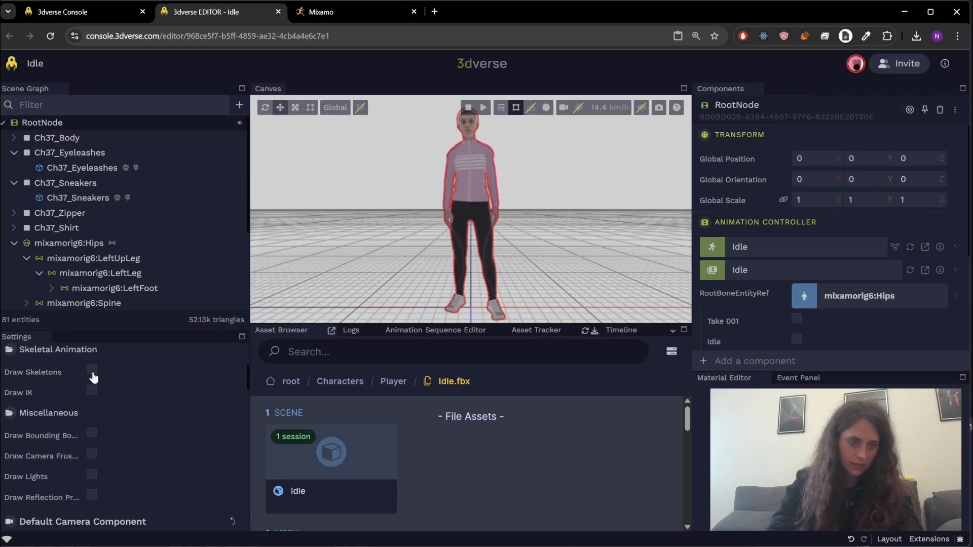
pyautogui.click(91, 369)
# Inspect the skeleton overlay on the character up close, and turn the debug lines off
pyautogui.scroll(2, 435, 263)
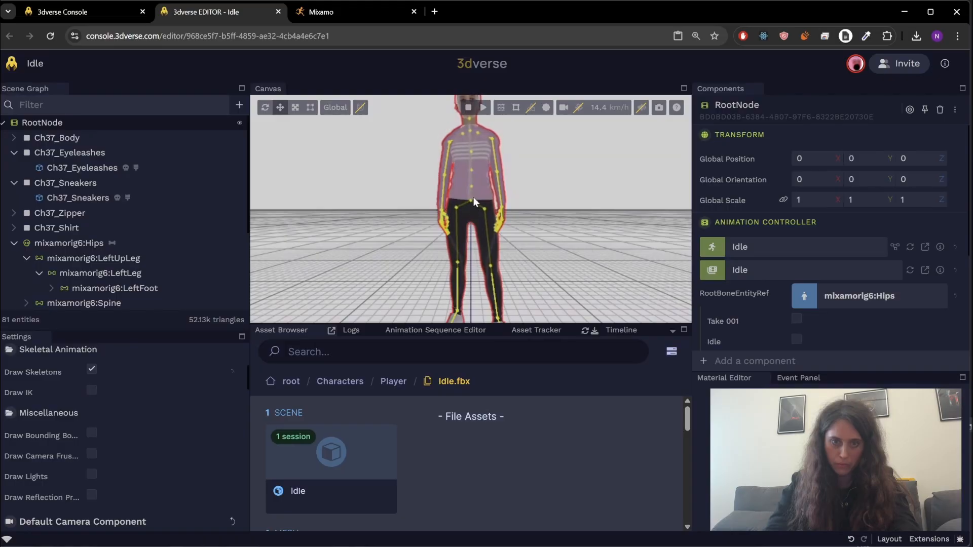
pyautogui.scroll(-2, 471, 278)
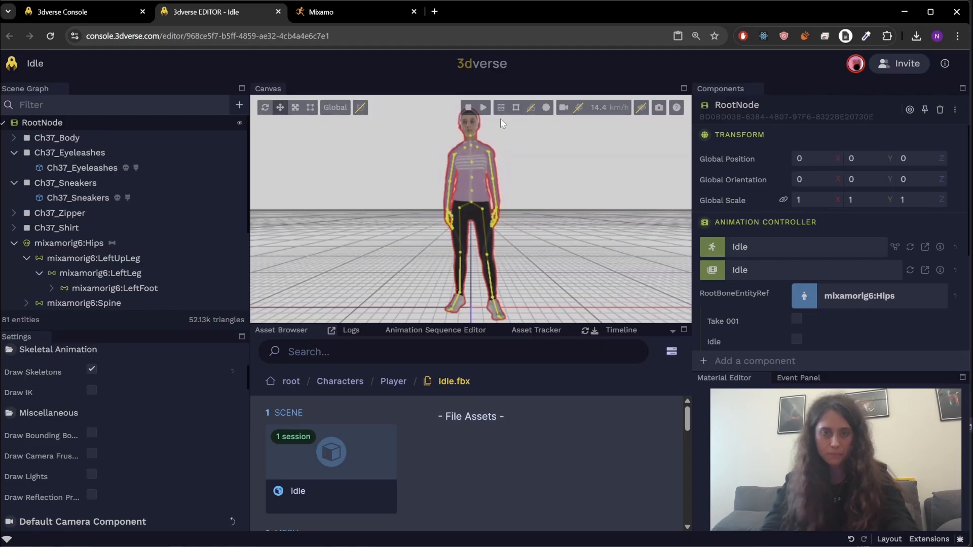
pyautogui.click(518, 109)
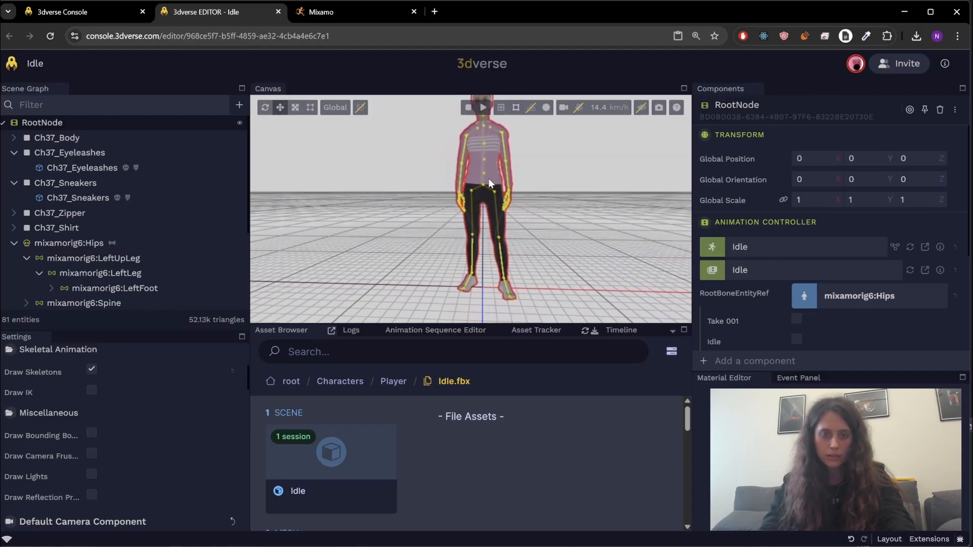
pyautogui.click(518, 109)
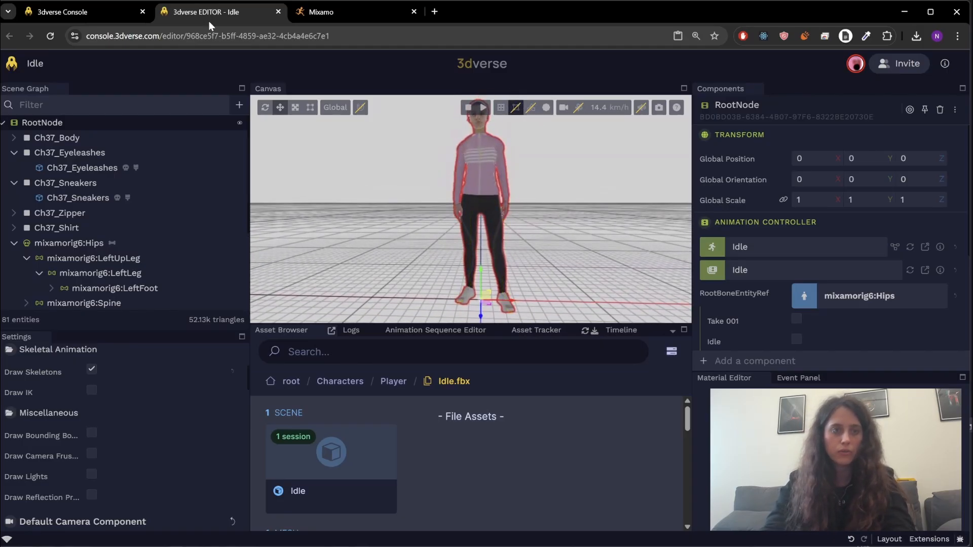
# Close the 3dverse editor, switch to Mixamo, search for "walk" and apply the female-figure Walking animation with In Place enabled
pyautogui.click(278, 12)
pyautogui.click(235, 17)
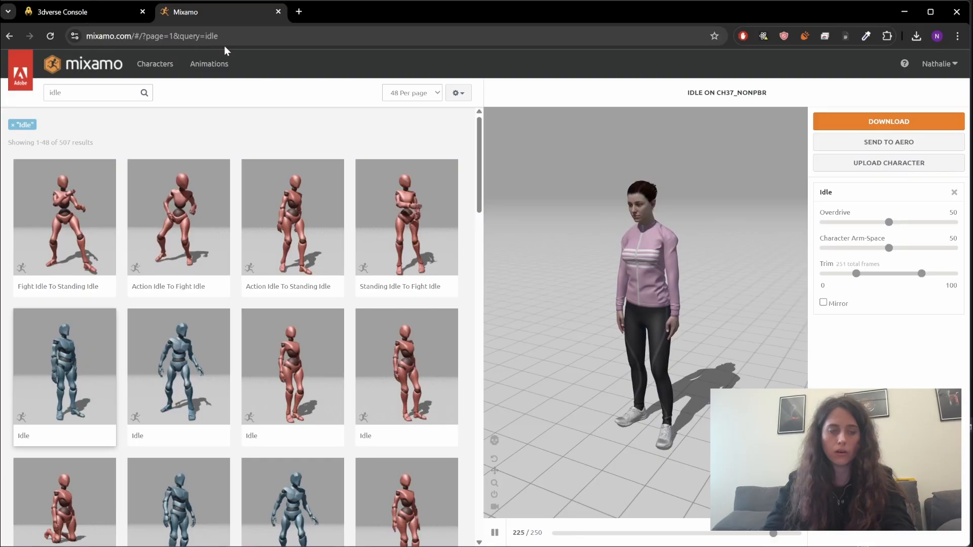
pyautogui.doubleClick(57, 93)
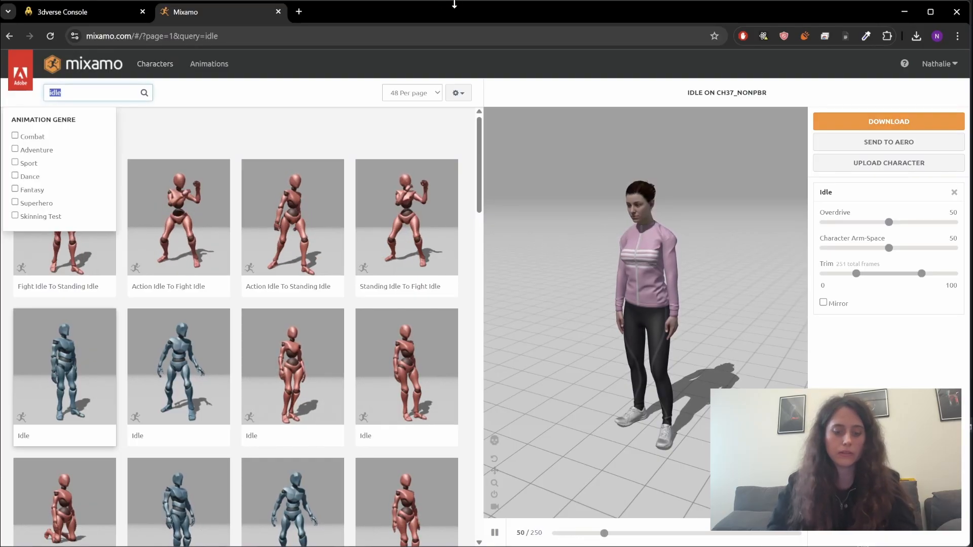
pyautogui.write('walk')
pyautogui.press('Return')
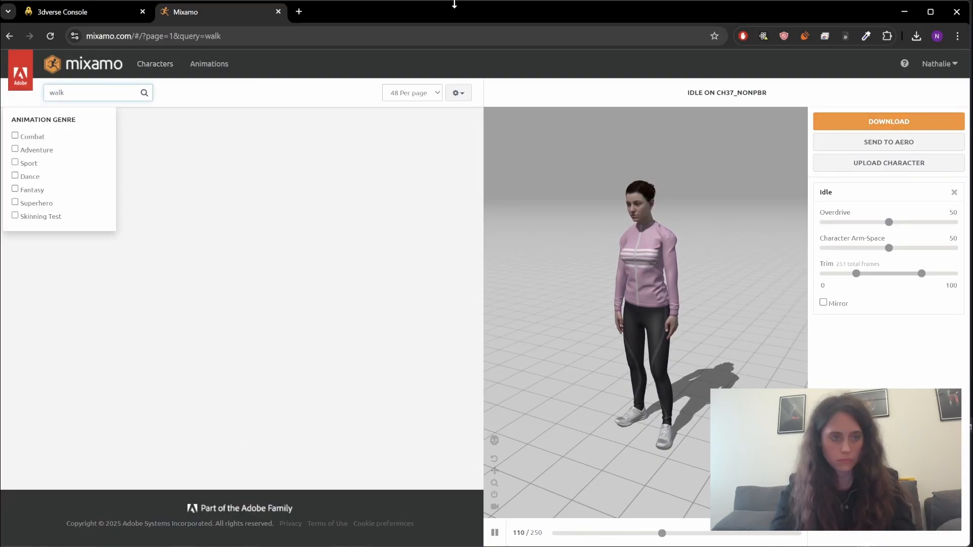
pyautogui.click(293, 218)
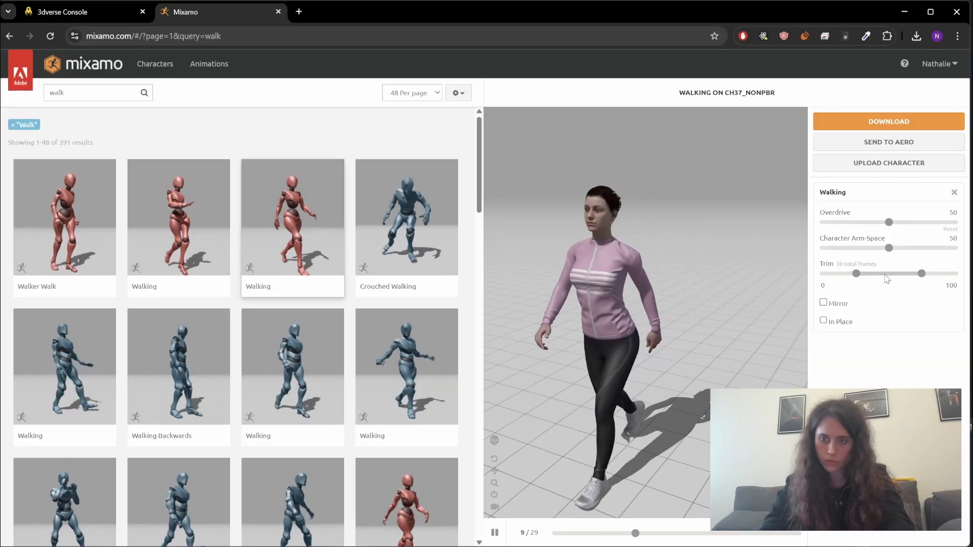
pyautogui.click(828, 325)
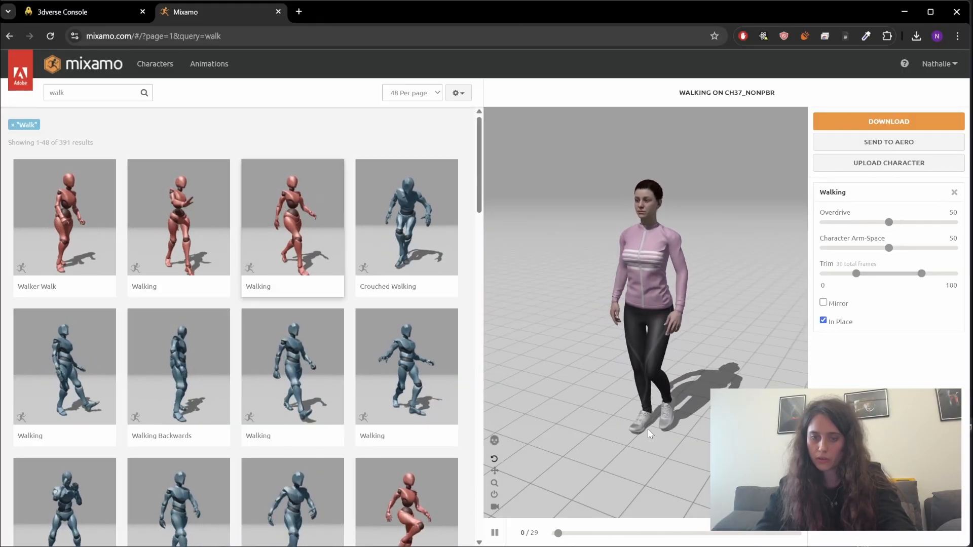
# Download the Walking animation as FBX Binary at 30 frames per second, without skin
pyautogui.click(856, 122)
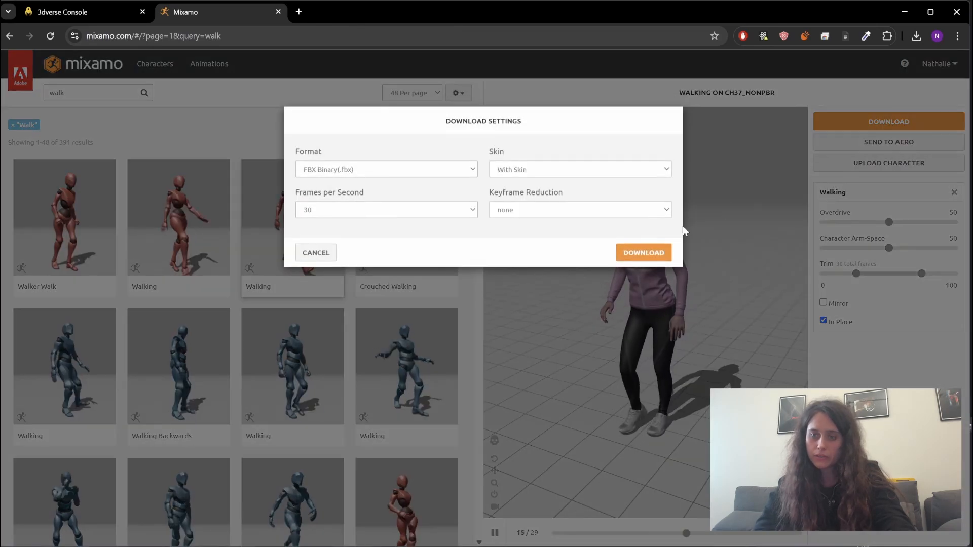
pyautogui.click(522, 172)
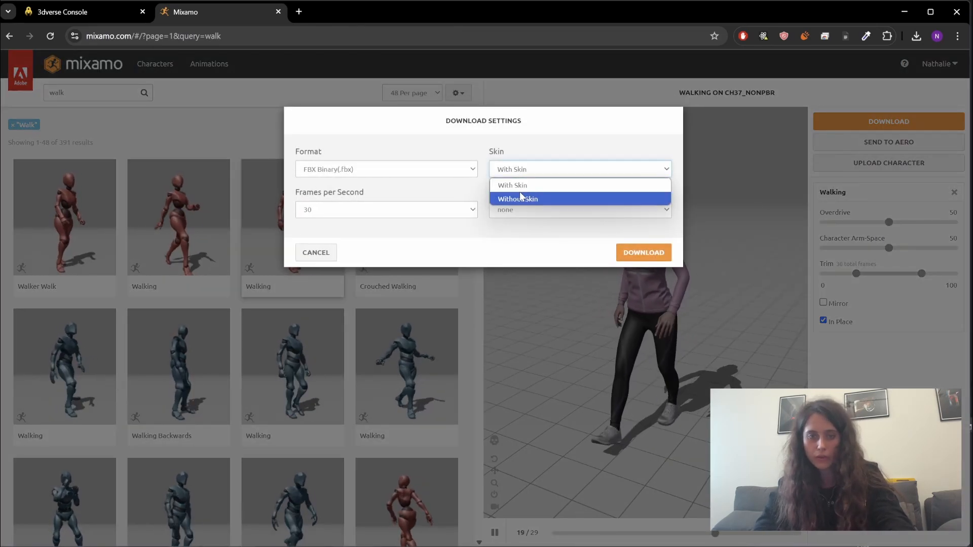
pyautogui.click(522, 198)
pyautogui.click(641, 253)
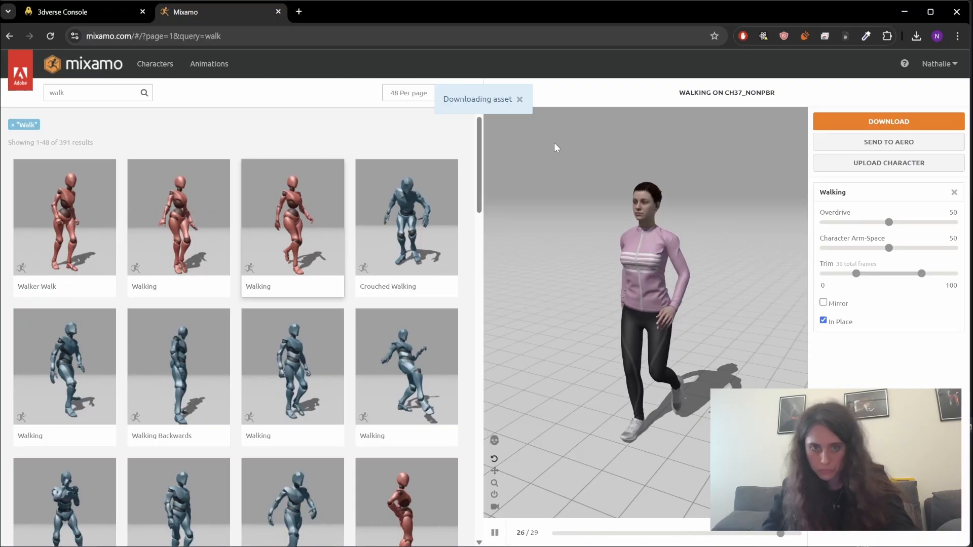
# Search for "sitting" animations, apply Sitting Idle to the character and download it
pyautogui.doubleClick(99, 92)
pyautogui.write('sitting')
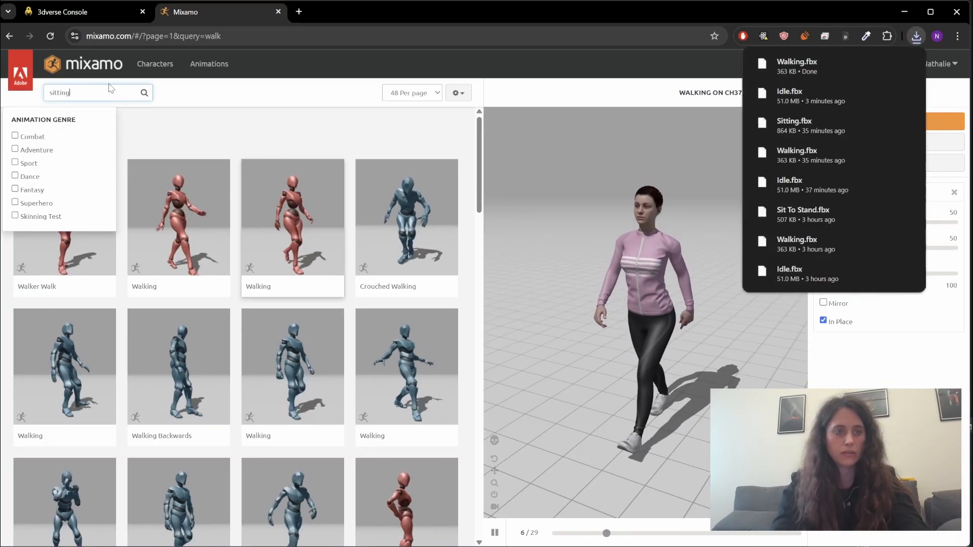
pyautogui.press('Return')
pyautogui.click(291, 364)
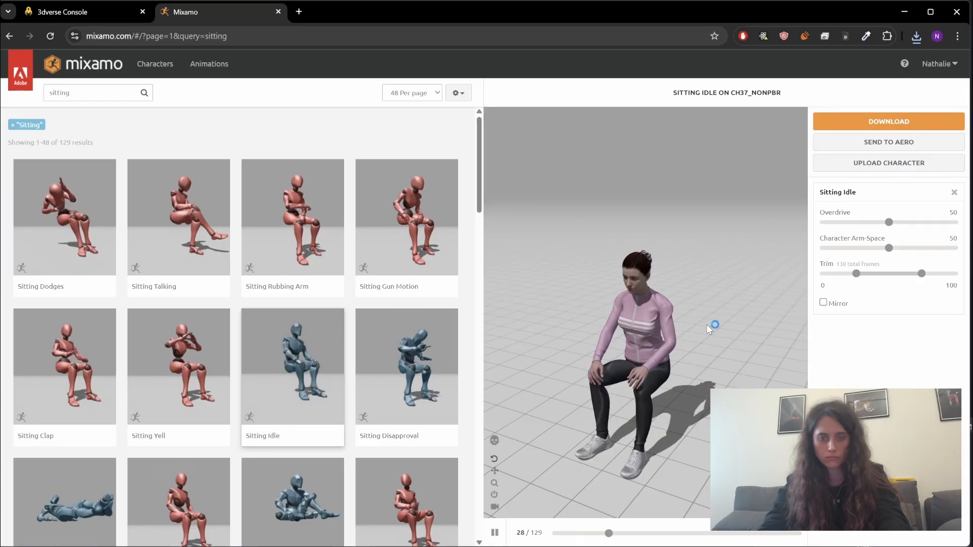
pyautogui.click(889, 122)
pyautogui.click(643, 252)
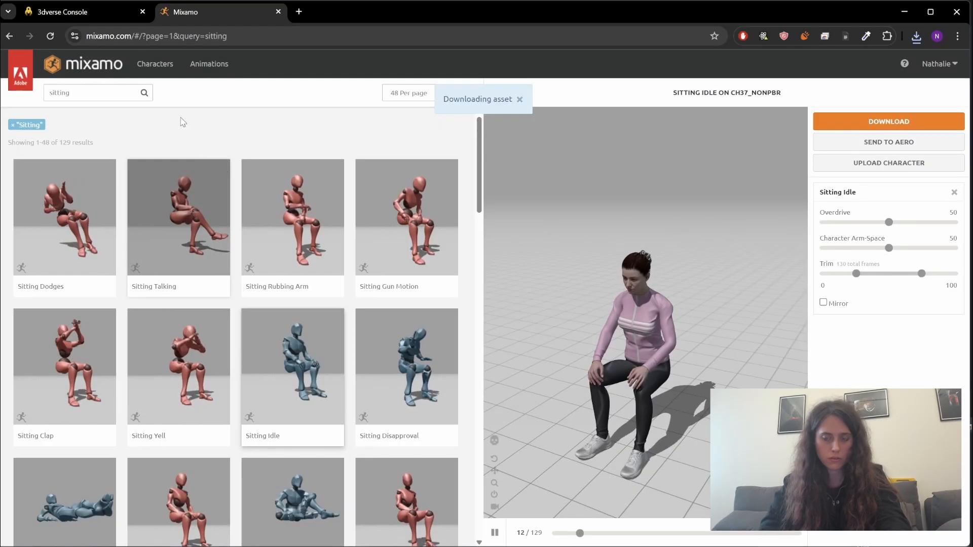
pyautogui.press('Return')
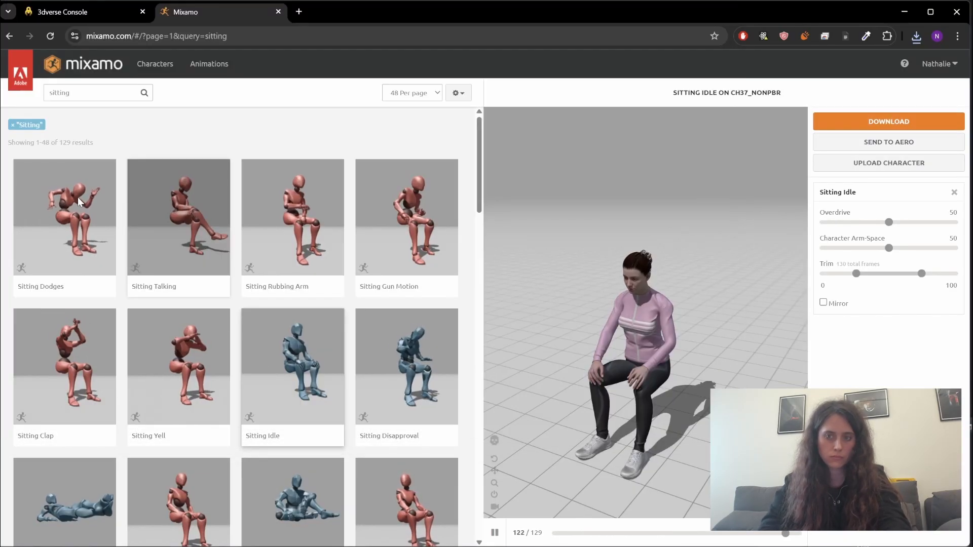
# Switch to the 3dverse Console and choose Walking.fbx and Sitting Idle.fbx from Downloads for upload into the Player folder
pyautogui.click(71, 13)
pyautogui.click(217, 150)
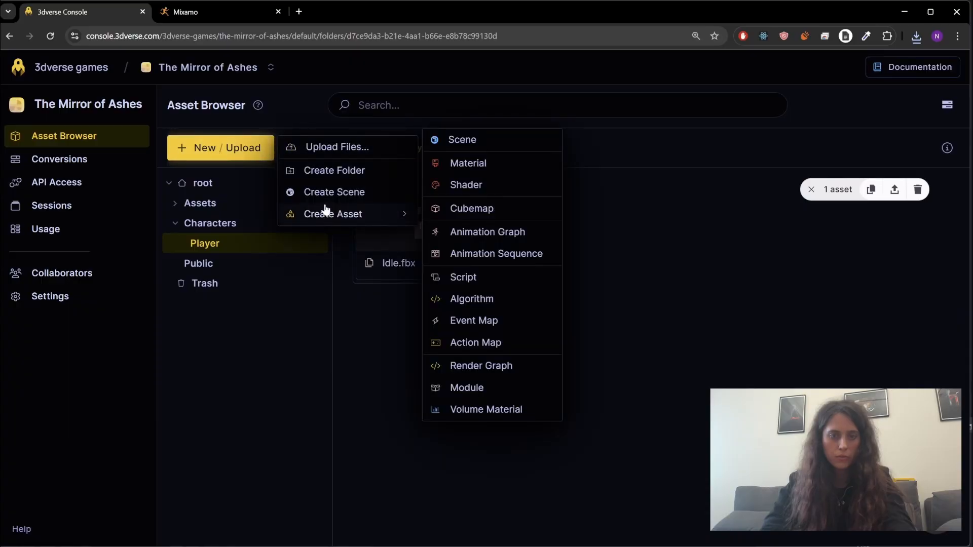
pyautogui.click(330, 148)
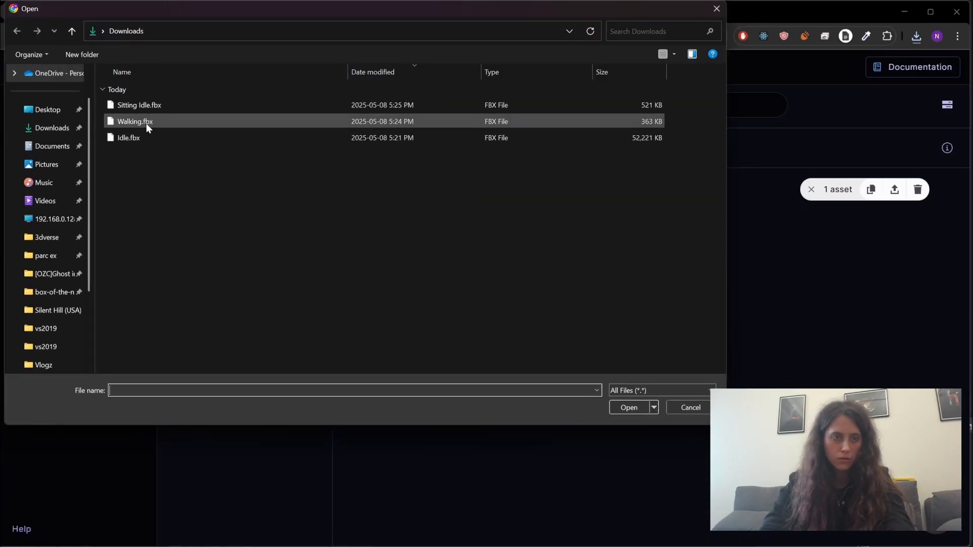
pyautogui.click(146, 122)
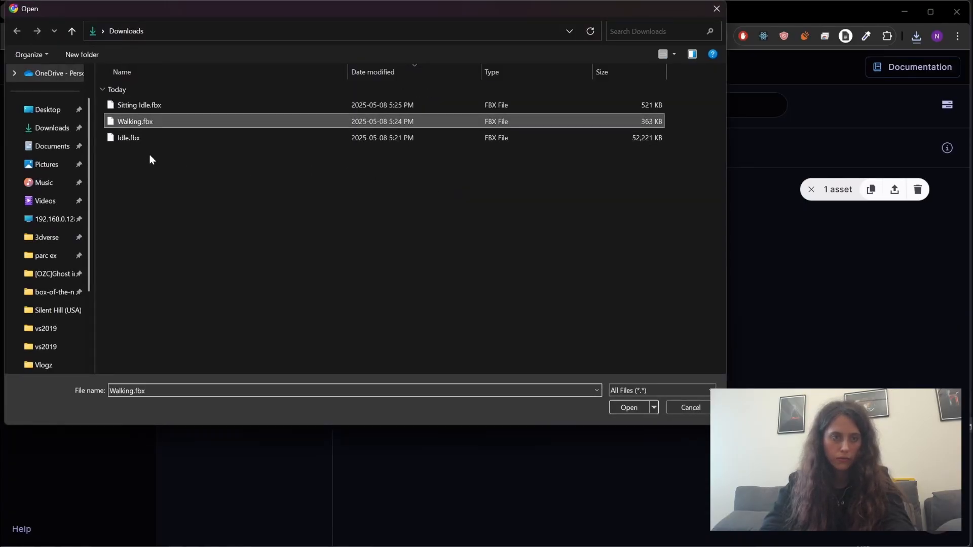
pyautogui.keyDown('ctrl'); pyautogui.click(150, 107); pyautogui.keyUp('ctrl')
pyautogui.click(624, 410)
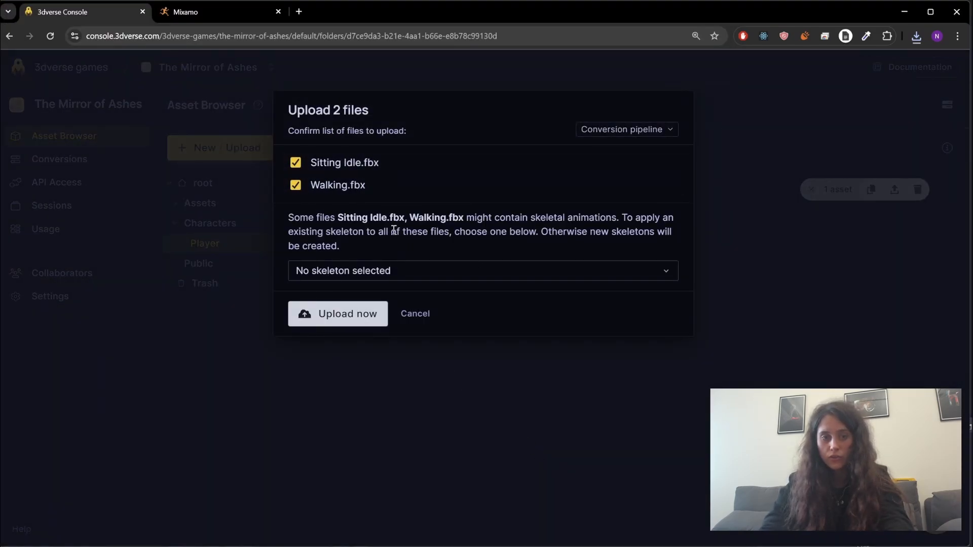
# Assign the existing mixamorig6:Hips skeleton to both animation files and upload them
pyautogui.click(432, 277)
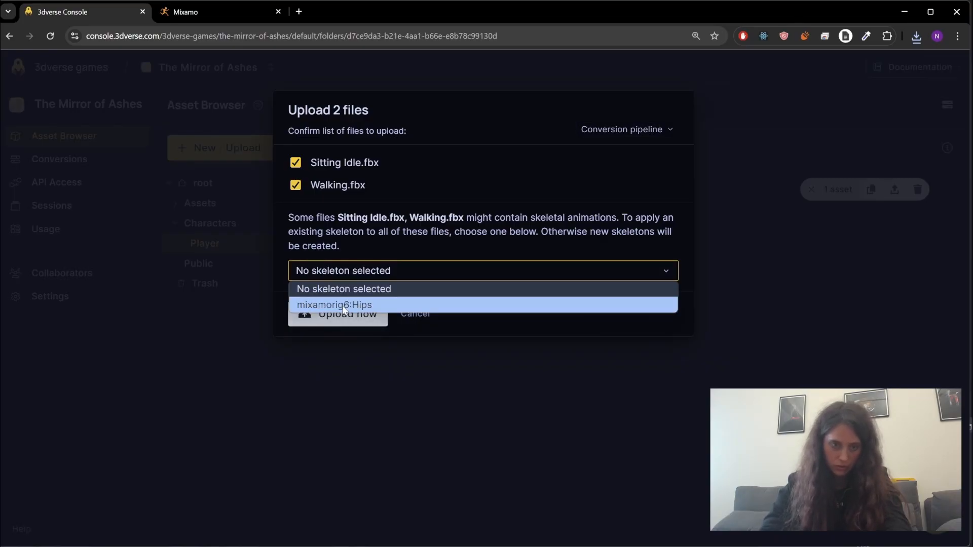
pyautogui.click(364, 305)
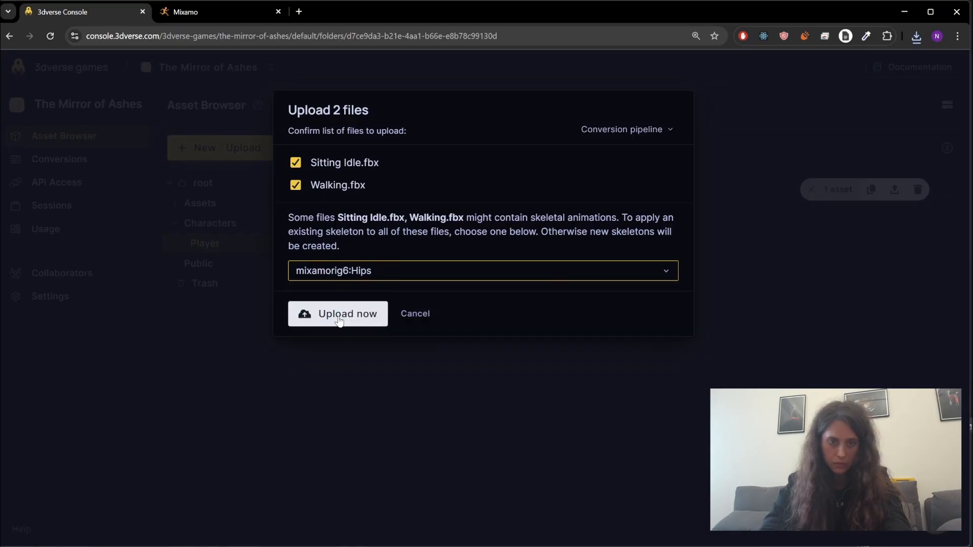
pyautogui.click(342, 318)
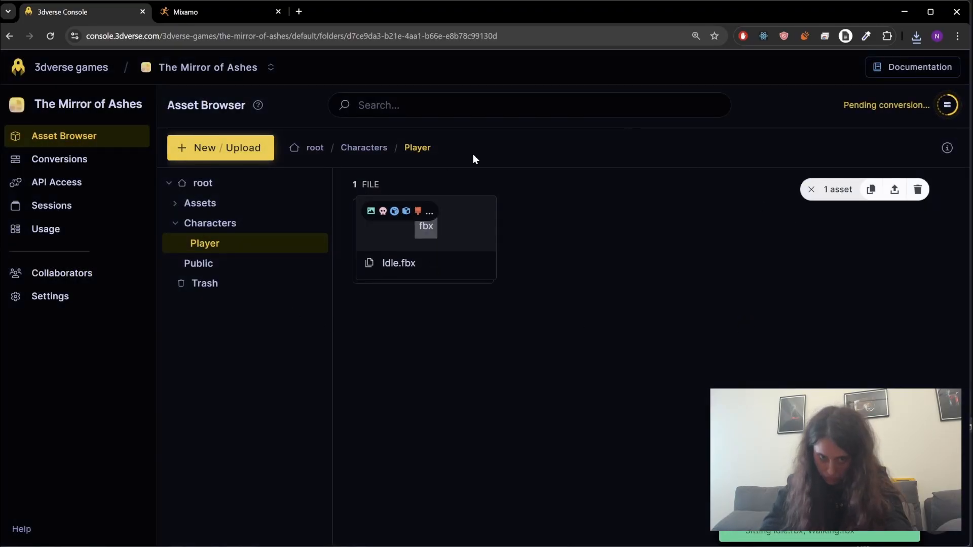
# Move the skeleton, animation graph, animation set, both animations and the scene out of Idle.fbx into the Player folder, and open that folder
pyautogui.doubleClick(435, 247)
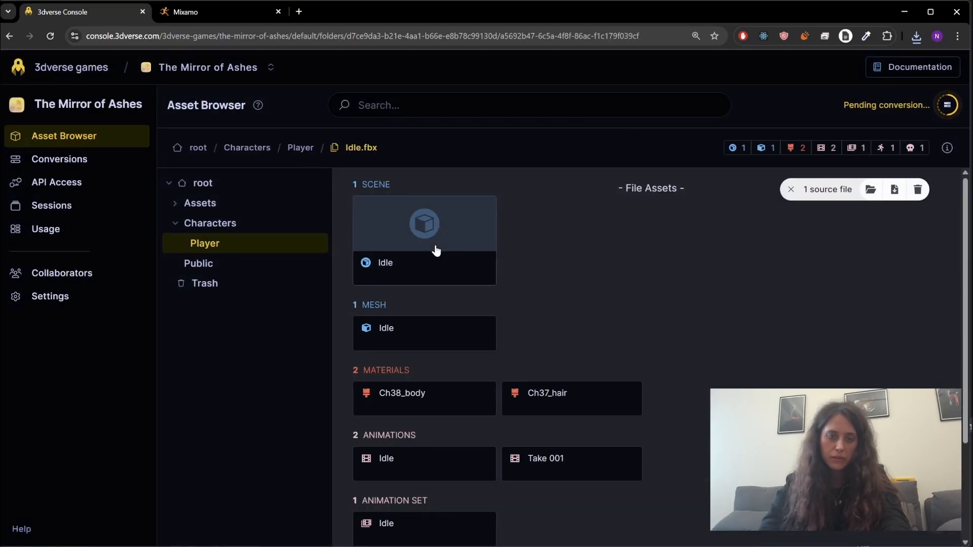
pyautogui.scroll(-3, 435, 246)
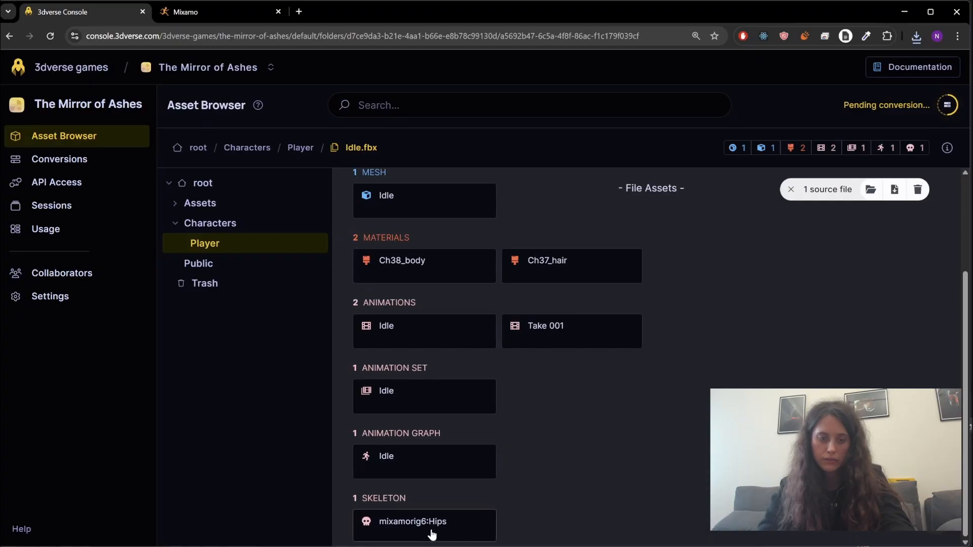
pyautogui.click(432, 527)
pyautogui.keyDown('ctrl'); pyautogui.click(427, 462); pyautogui.keyUp('ctrl')
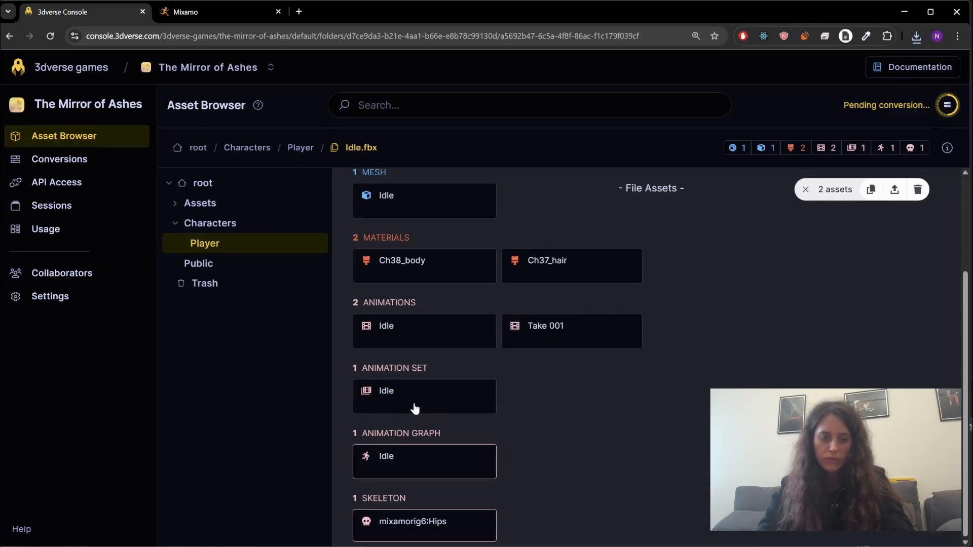
pyautogui.keyDown('ctrl'); pyautogui.click(412, 403); pyautogui.keyUp('ctrl')
pyautogui.keyDown('ctrl'); pyautogui.click(393, 330); pyautogui.keyUp('ctrl')
pyautogui.keyDown('ctrl'); pyautogui.click(533, 340); pyautogui.keyUp('ctrl')
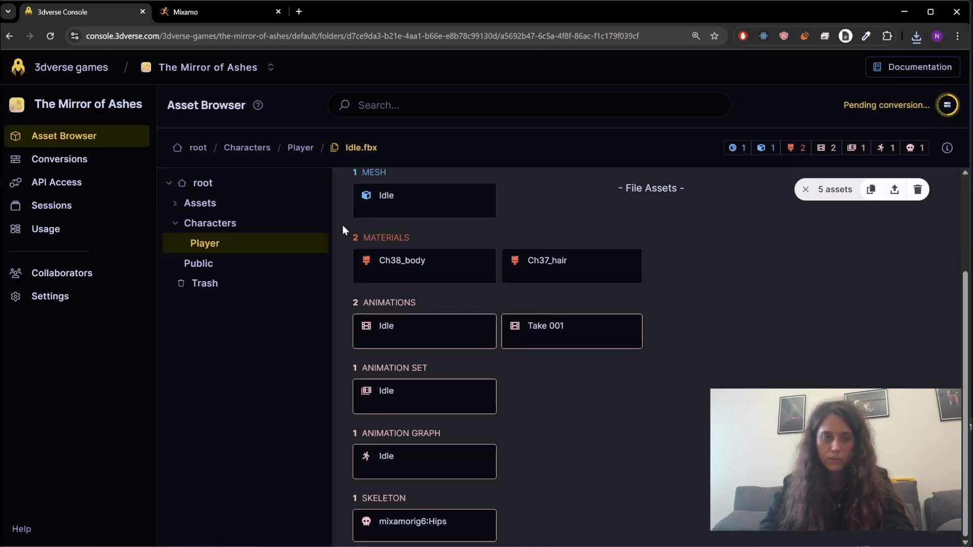
pyautogui.moveTo(434, 332); pyautogui.dragTo(301, 147)
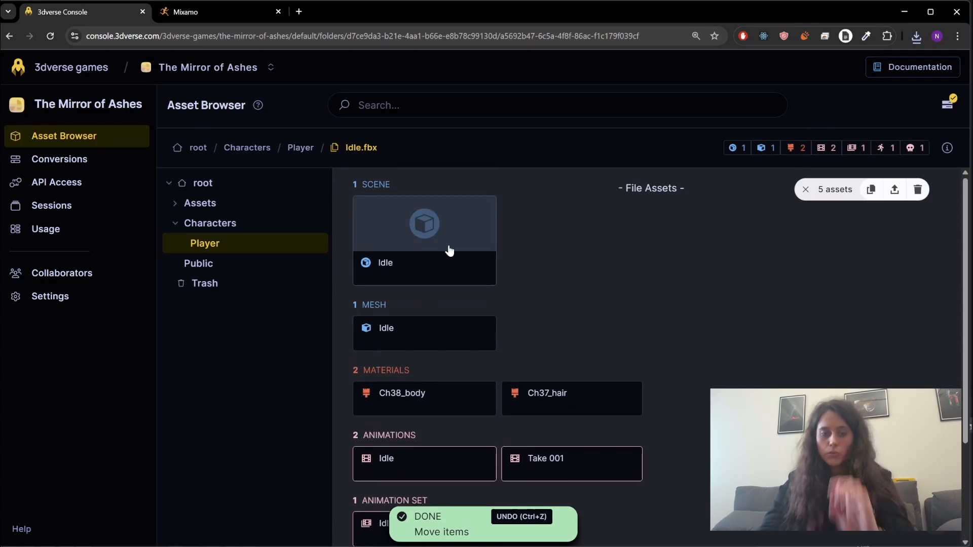
pyautogui.moveTo(462, 250); pyautogui.dragTo(303, 152)
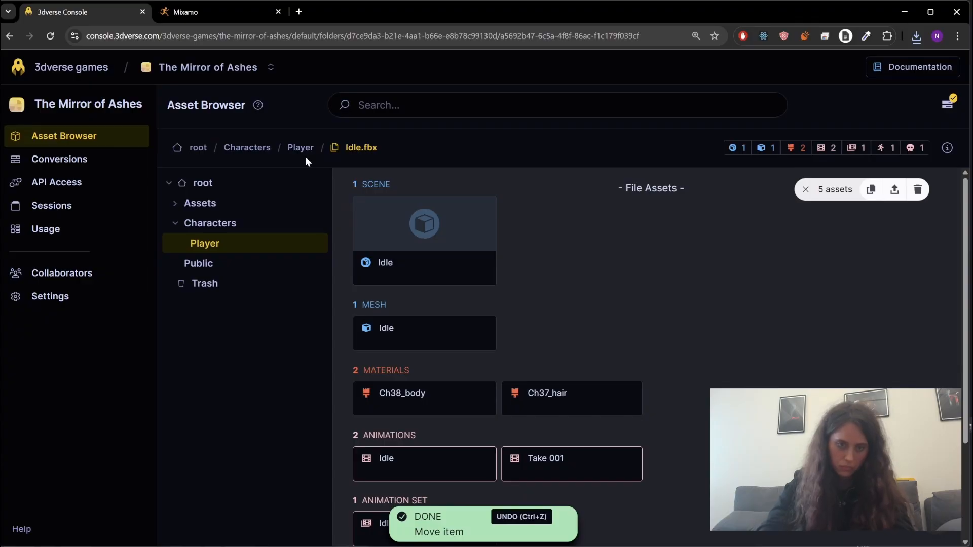
pyautogui.click(304, 155)
# Show the details of the mixamorig6:Hips skeleton in the Player folder and rename it SK_Player
pyautogui.scroll(-3, 499, 367)
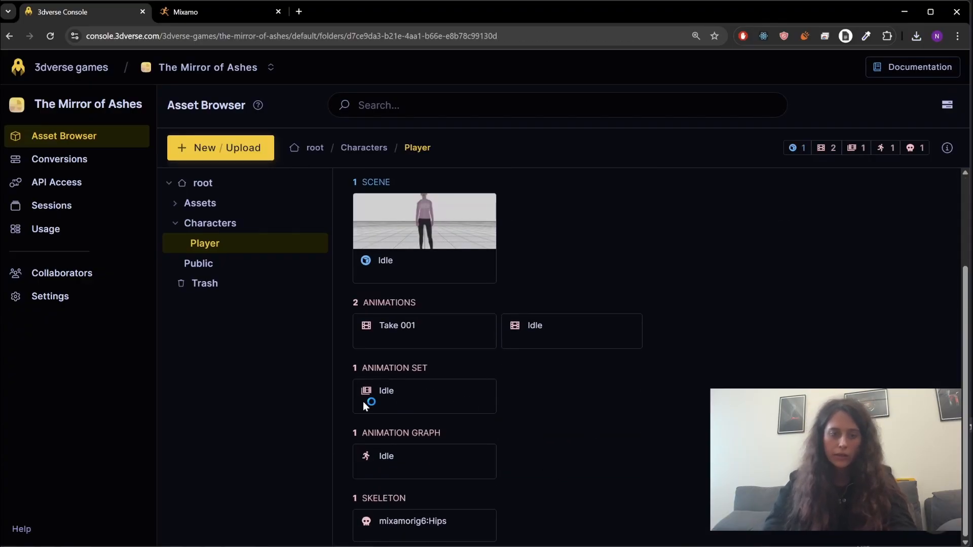
pyautogui.click(457, 525)
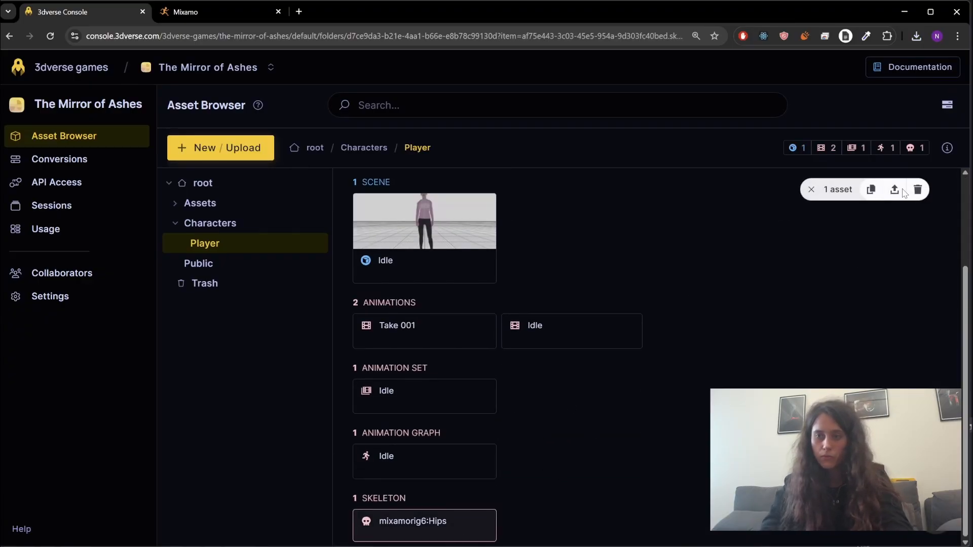
pyautogui.click(947, 148)
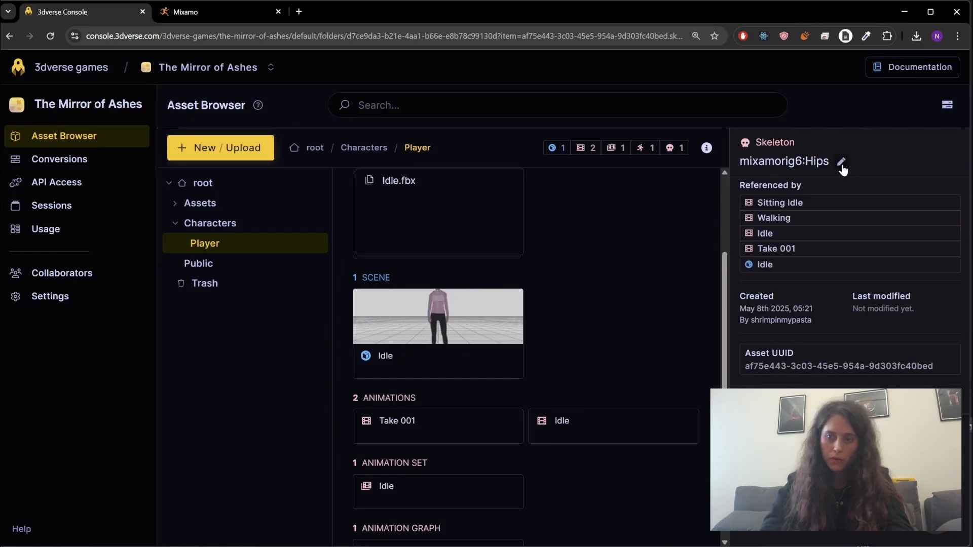
pyautogui.scroll(-2, 543, 450)
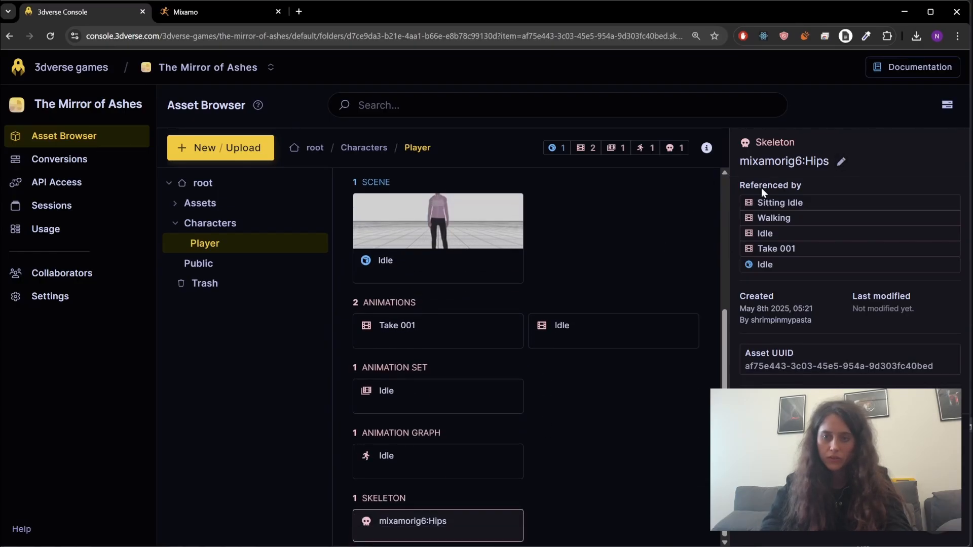
pyautogui.click(840, 161)
pyautogui.hotkey('ctrl', 'a')
pyautogui.write('SK_Player')
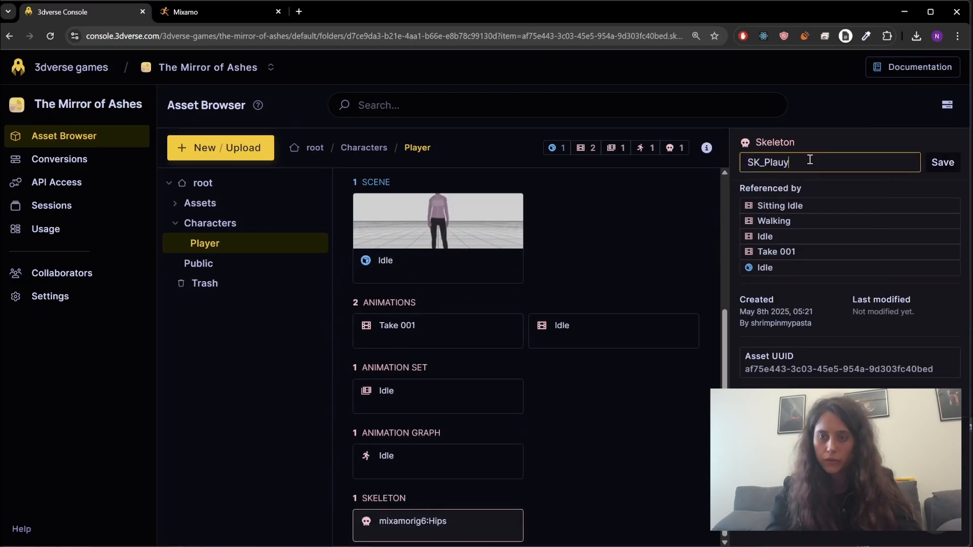
pyautogui.click(944, 162)
# Rename the Idle animation graph as AG_Player
pyautogui.click(448, 455)
pyautogui.click(857, 161)
pyautogui.hotkey('ctrl', 'a')
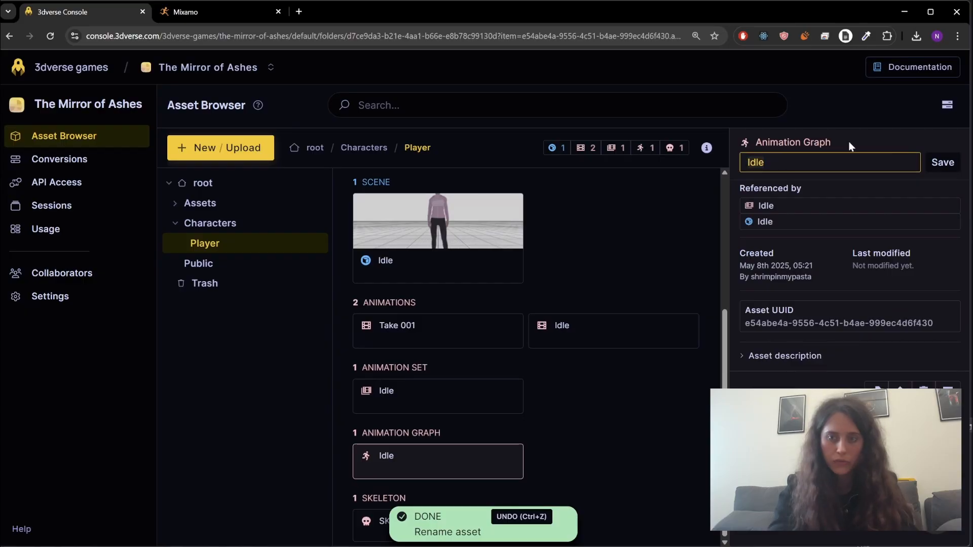
pyautogui.write('AG_Player')
pyautogui.press('Return')
# Rename the Idle animation set as AS_Player
pyautogui.click(446, 395)
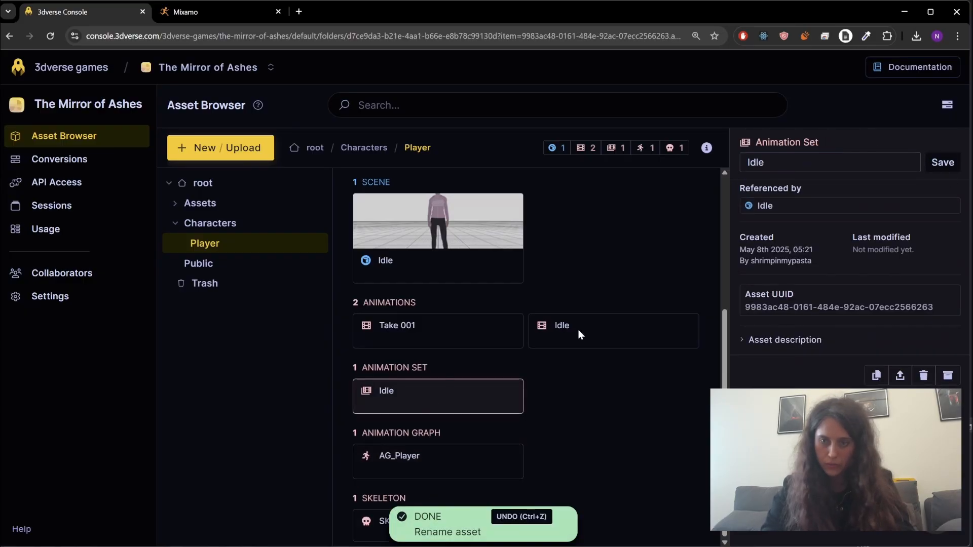
pyautogui.click(810, 162)
pyautogui.hotkey('ctrl', 'a')
pyautogui.write('AS_Player')
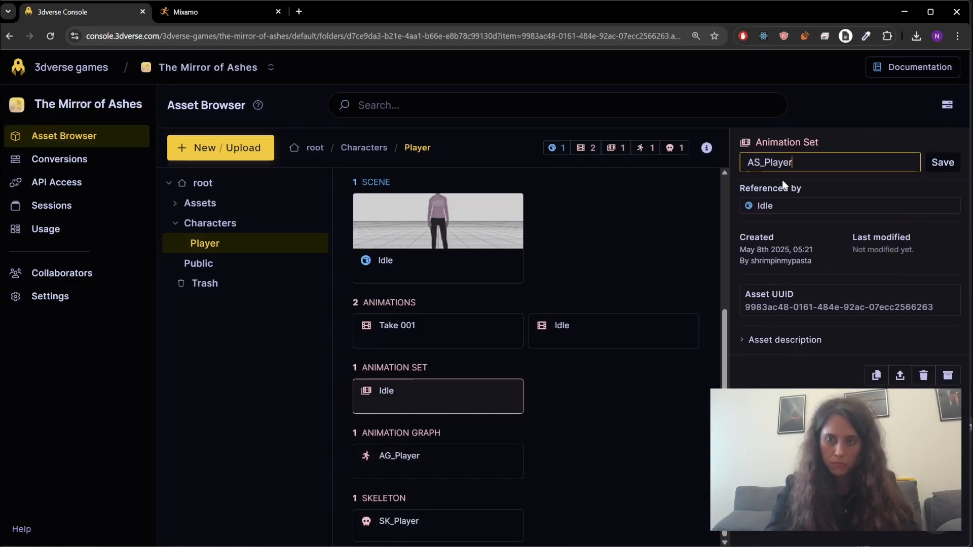
pyautogui.press('Return')
# Move the Walking and Sitting Idle animations out of their FBX files into the Player folder, and return to that folder
pyautogui.scroll(3, 383, 299)
pyautogui.scroll(1, 504, 349)
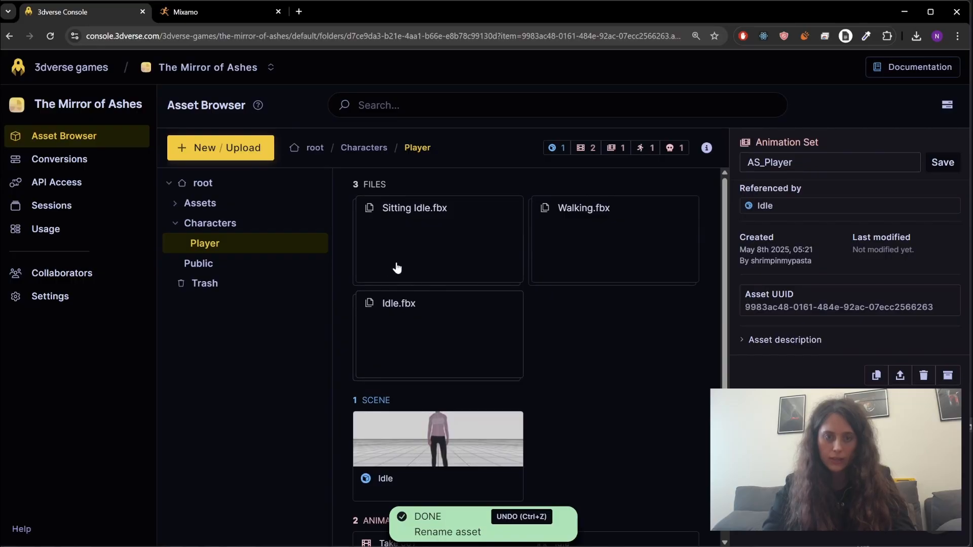
pyautogui.doubleClick(587, 237)
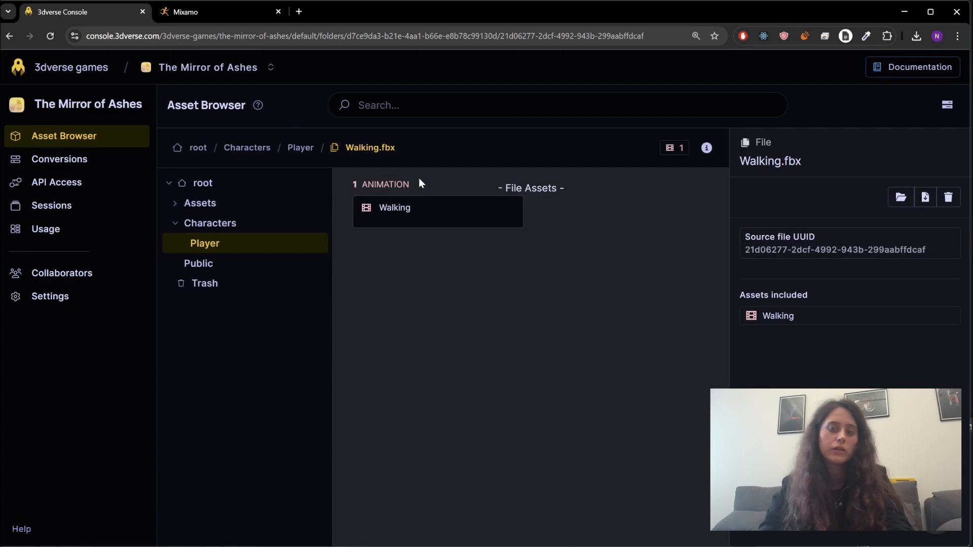
pyautogui.moveTo(306, 154); pyautogui.dragTo(307, 150)
pyautogui.click(306, 148)
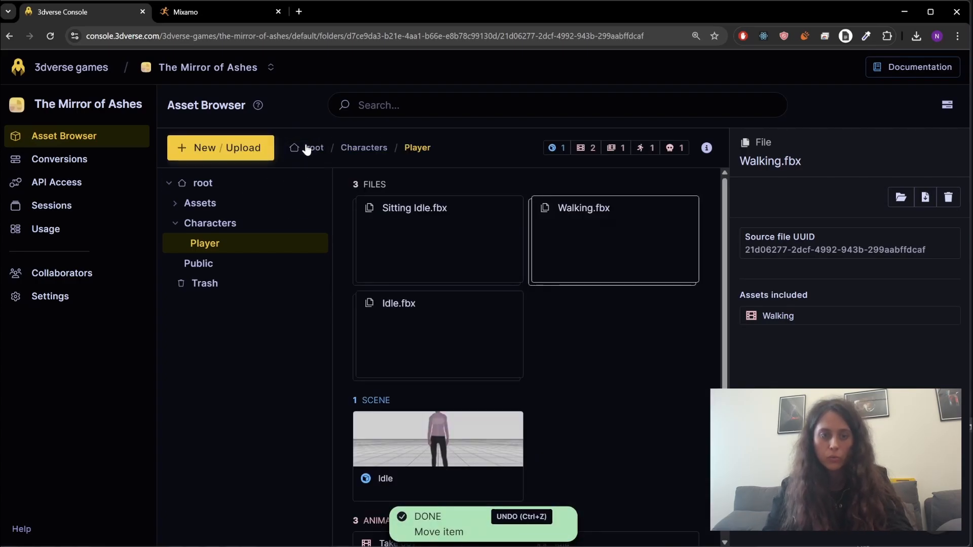
pyautogui.scroll(-5, 543, 354)
pyautogui.scroll(5, 504, 347)
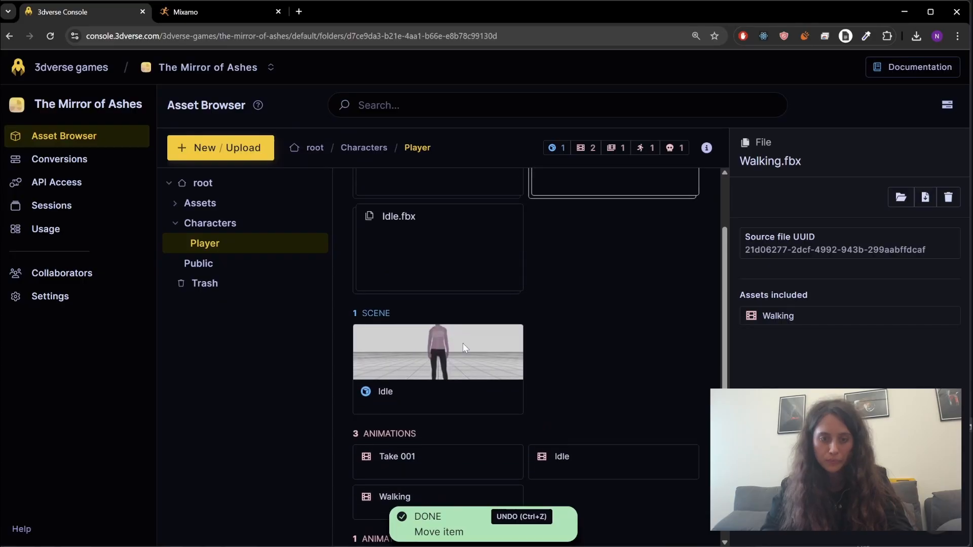
pyautogui.doubleClick(413, 276)
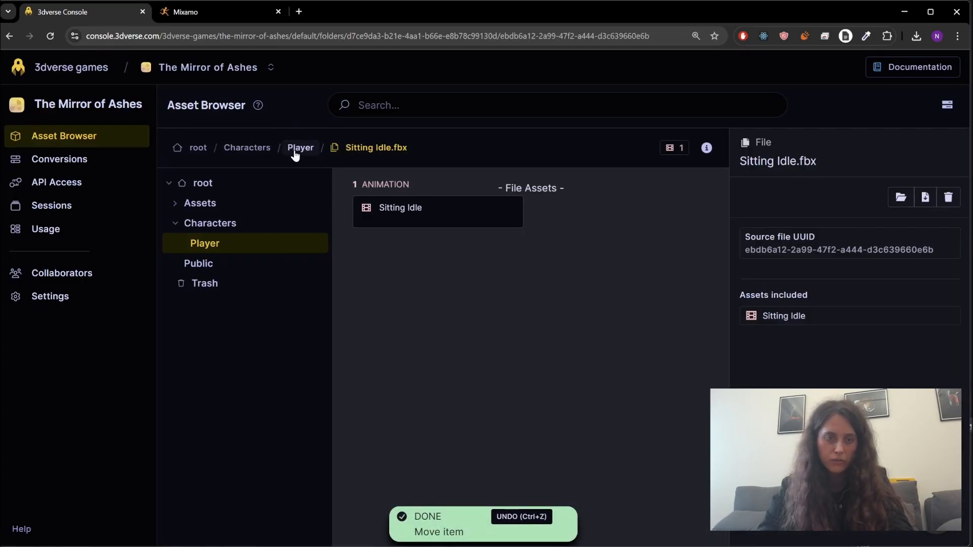
pyautogui.click(295, 153)
# Delete the Walking.fbx and Sitting Idle.fbx files from the Player folder
pyautogui.click(598, 230)
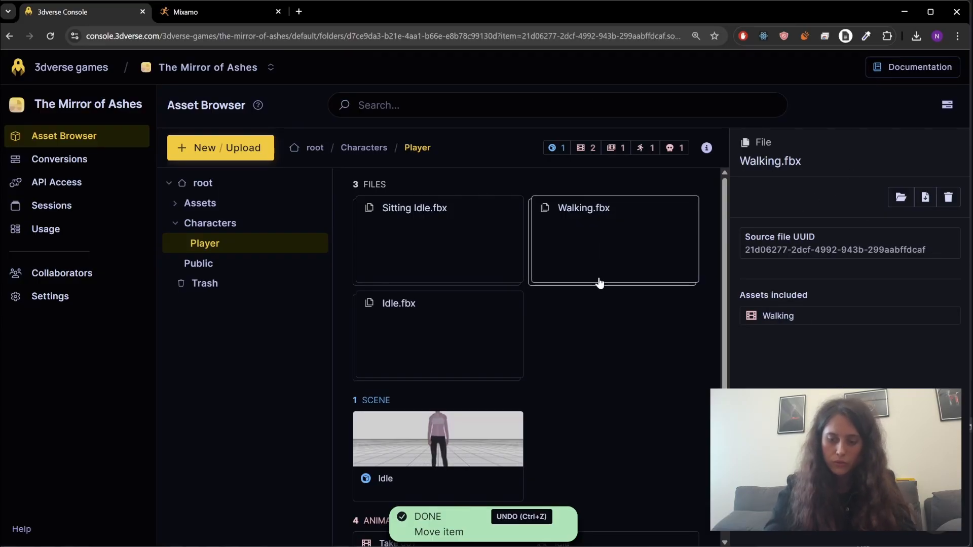
pyautogui.press('Delete')
pyautogui.press('Return')
pyautogui.click(464, 252)
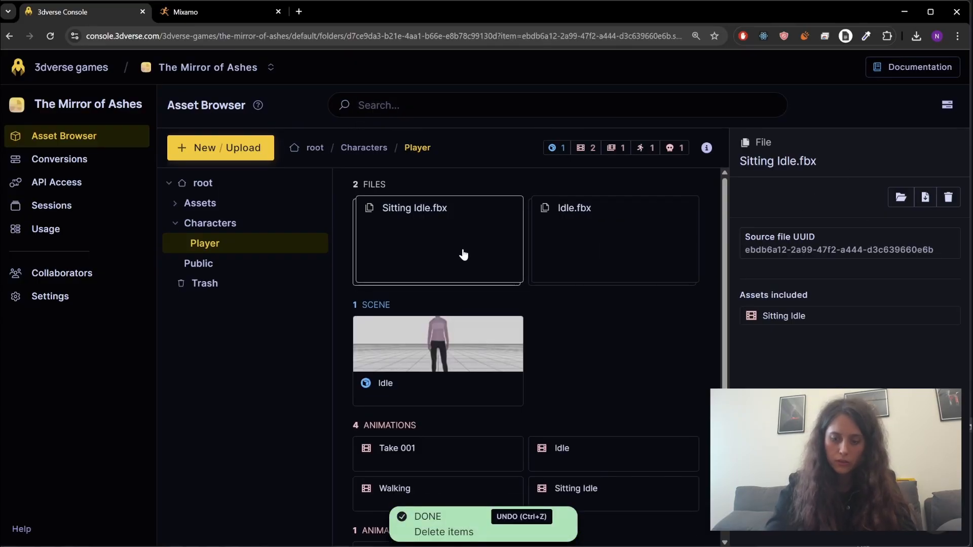
pyautogui.press('Delete')
pyautogui.press('Return')
pyautogui.scroll(-3, 703, 275)
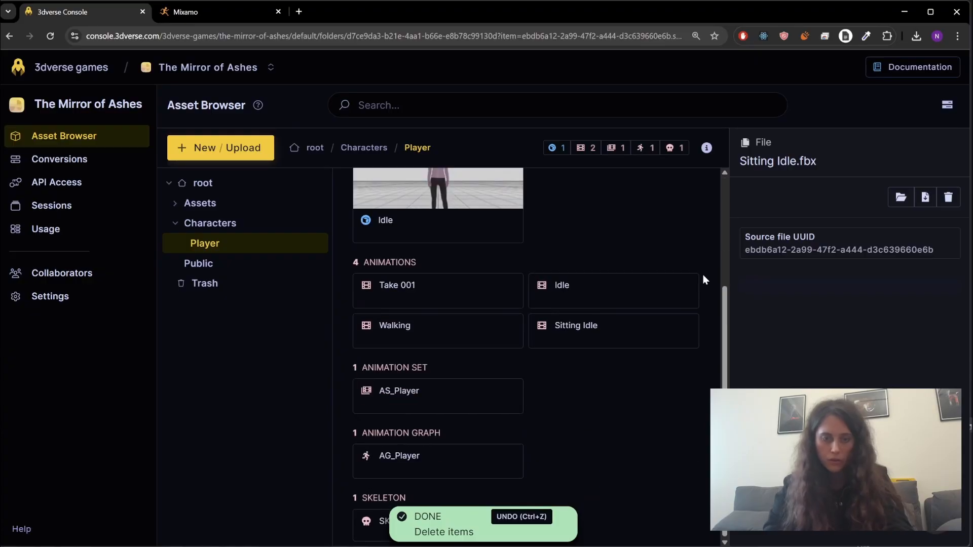
# Open the AG_Player animation graph from the Player folder in the graph editor
pyautogui.scroll(1, 437, 328)
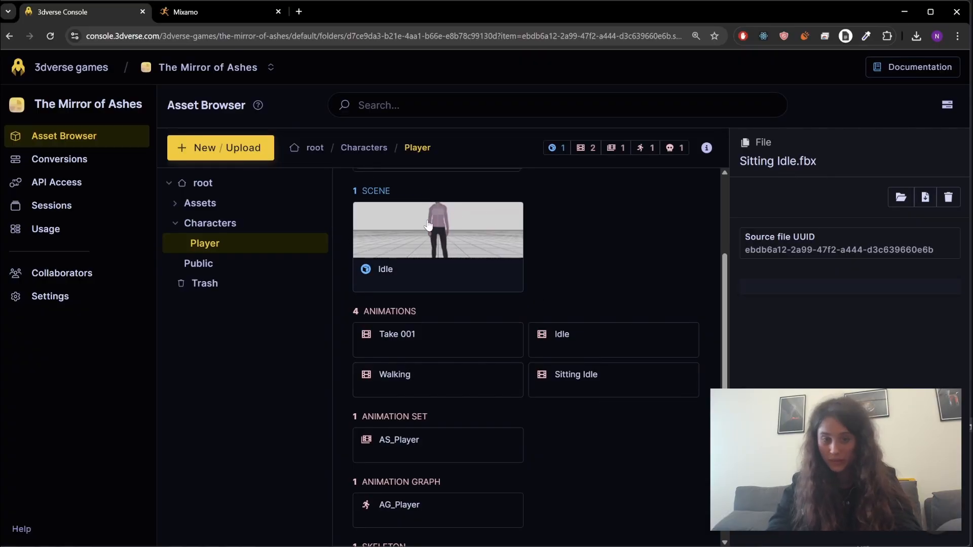
pyautogui.scroll(-1, 422, 301)
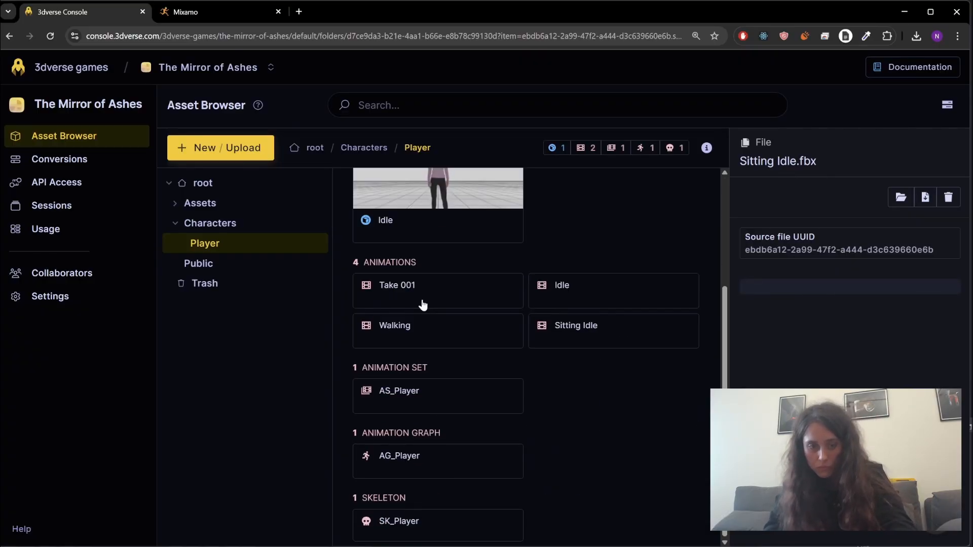
pyautogui.click(430, 465)
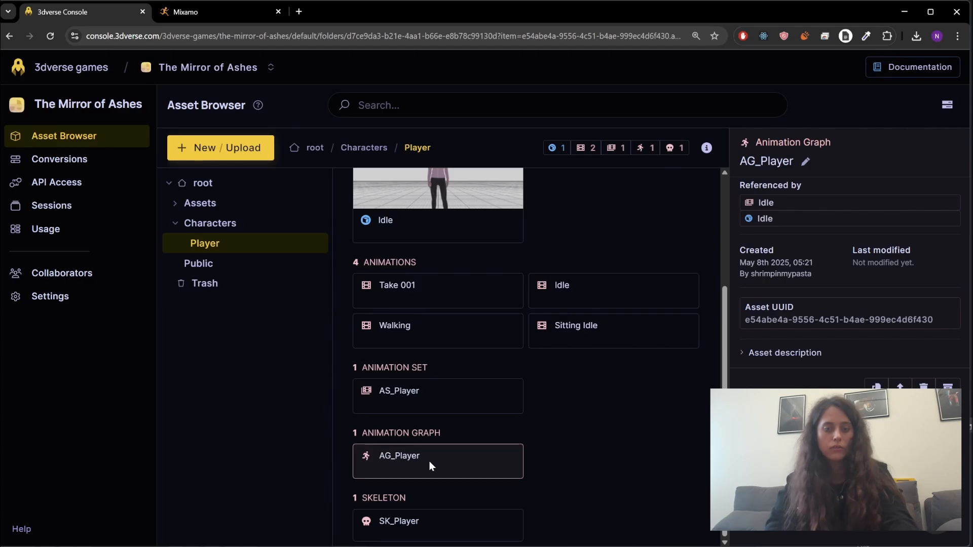
pyautogui.doubleClick(429, 461)
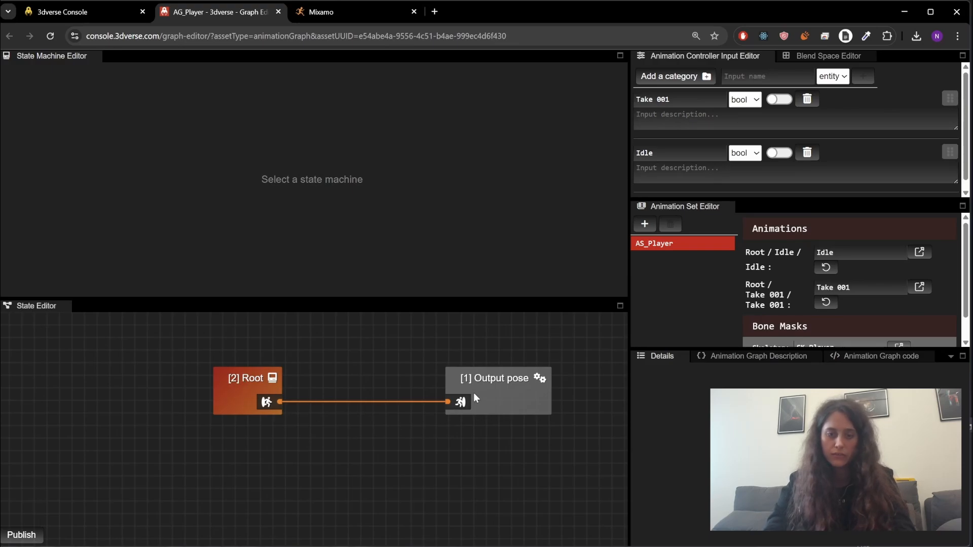
# Delete the Take 001 state from the Root state machine, and remove the Take 001 and Idle controller inputs
pyautogui.click(272, 380)
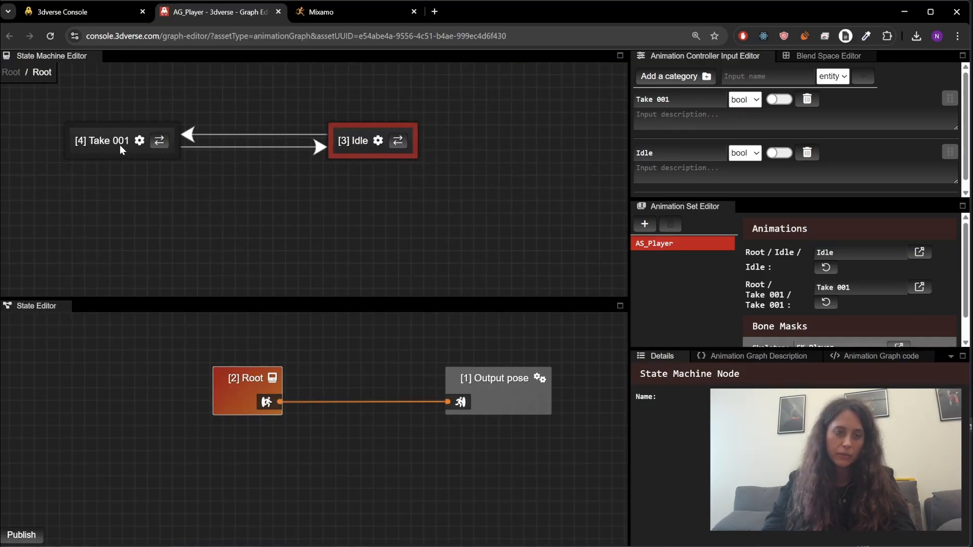
pyautogui.click(363, 144)
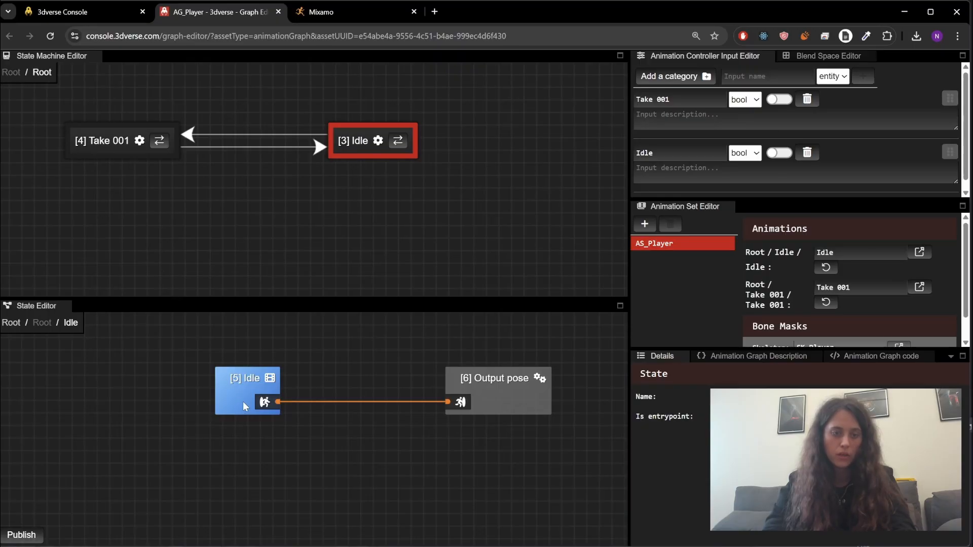
pyautogui.click(124, 142)
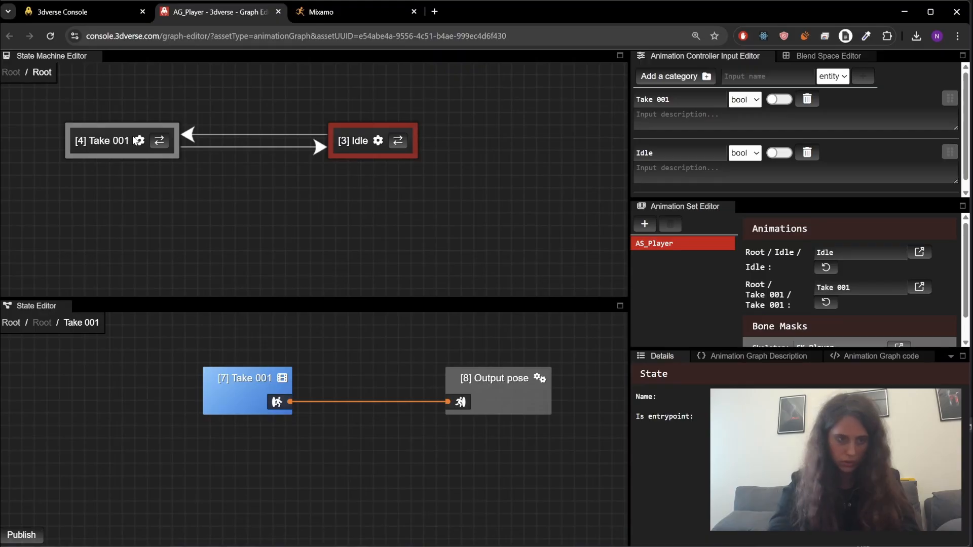
pyautogui.press('Delete')
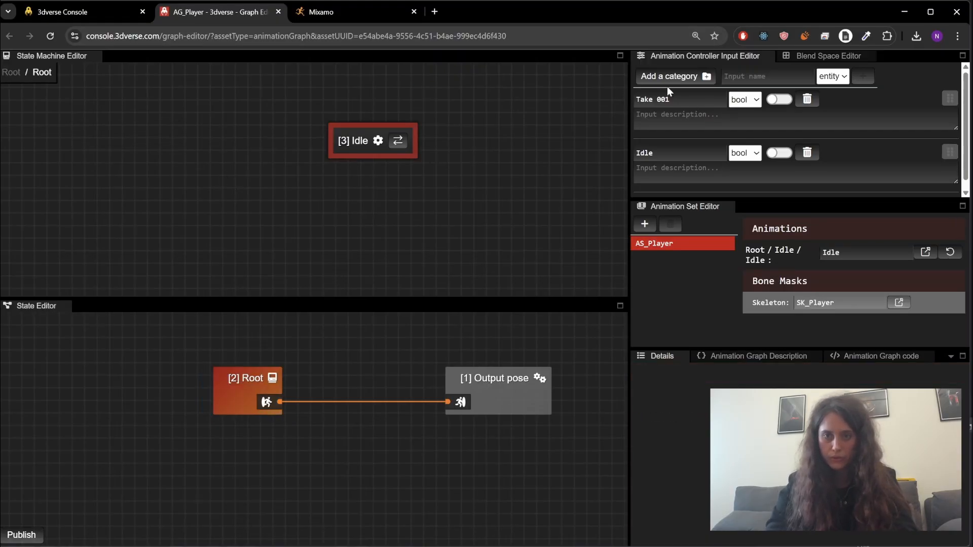
pyautogui.click(806, 99)
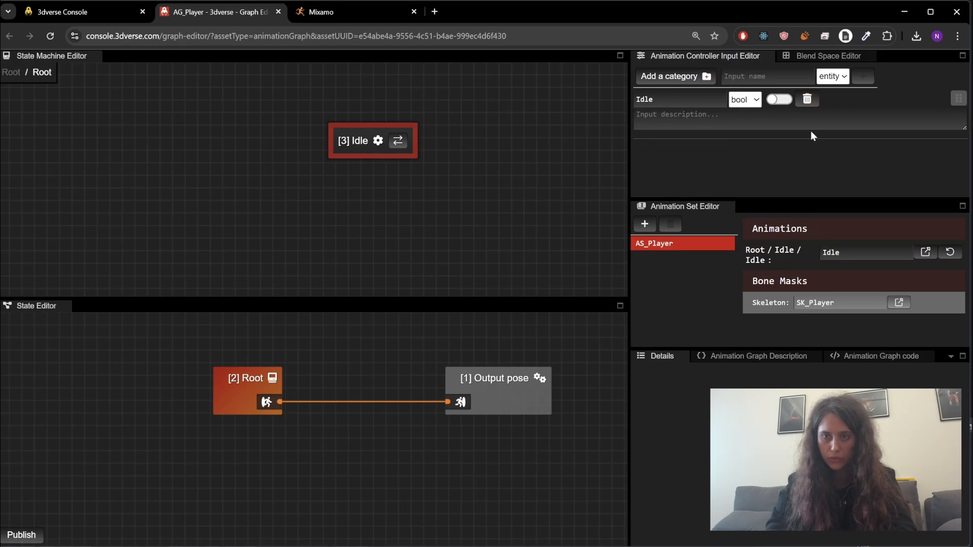
pyautogui.click(807, 99)
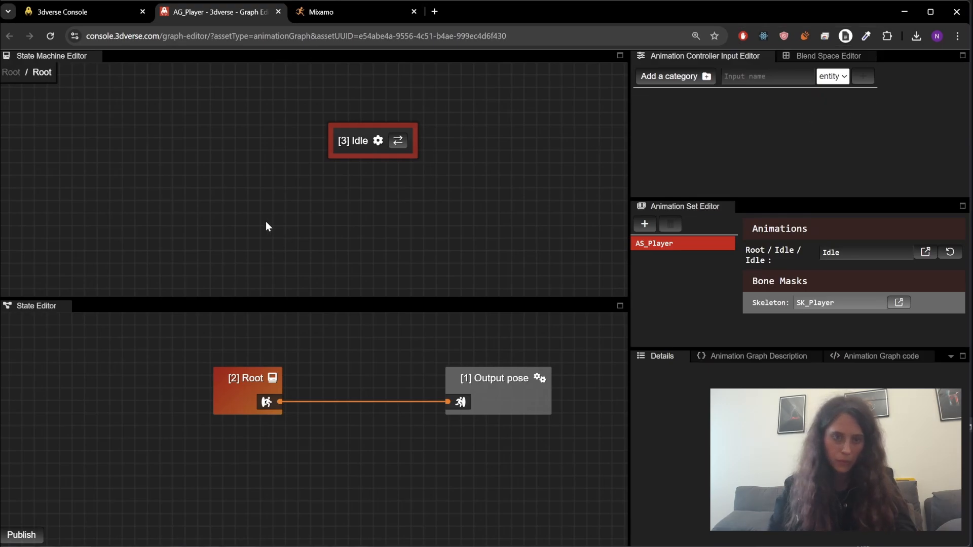
# Add a state named Sitting to the Root state machine, and create a transition from it to Idle and show its details
pyautogui.moveTo(266, 221); pyautogui.dragTo(375, 211)
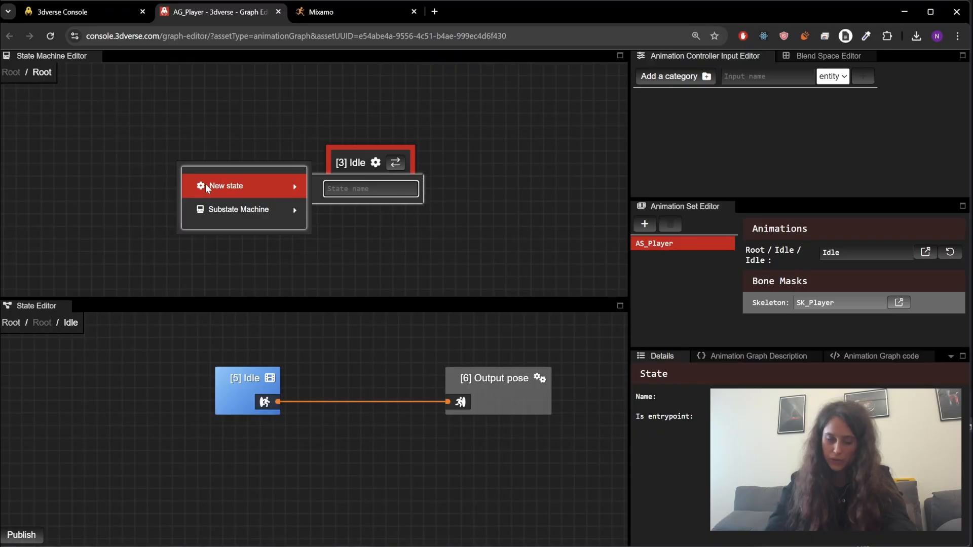
pyautogui.write('Sitting')
pyautogui.press('Return')
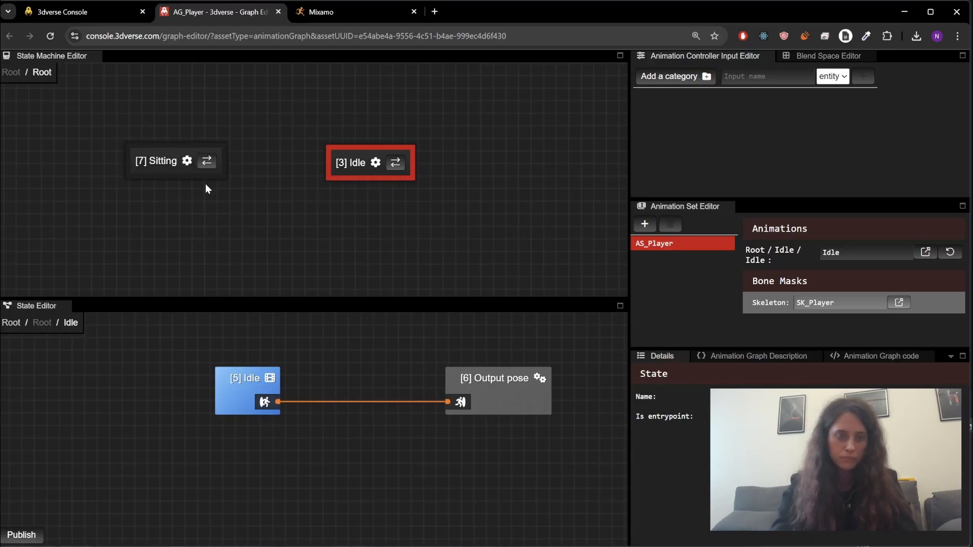
pyautogui.moveTo(162, 162); pyautogui.dragTo(335, 163)
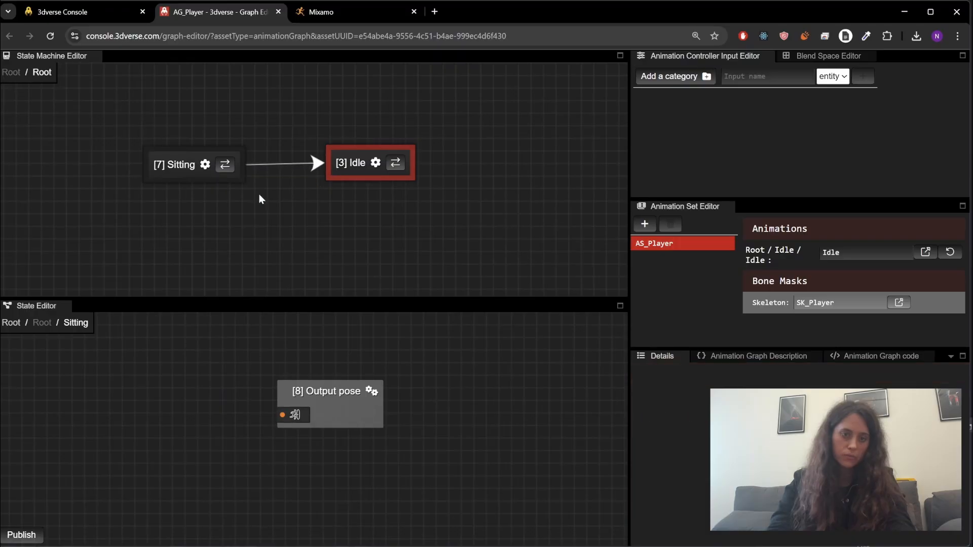
pyautogui.click(294, 164)
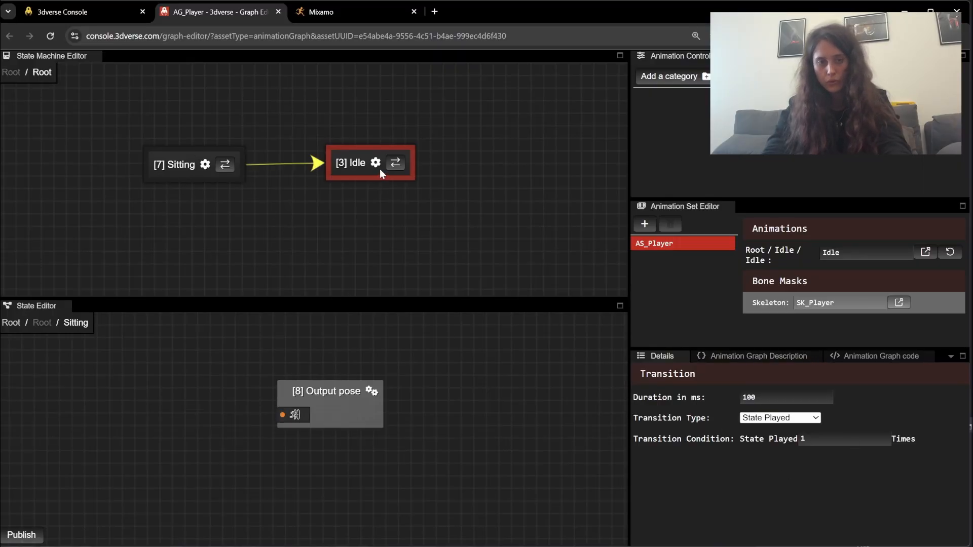
# Inside the Sitting state, add an Animation Sample node named Sitting and connect it to the Output pose node
pyautogui.click(161, 165)
pyautogui.moveTo(341, 405); pyautogui.dragTo(473, 402)
pyautogui.rightClick(278, 412)
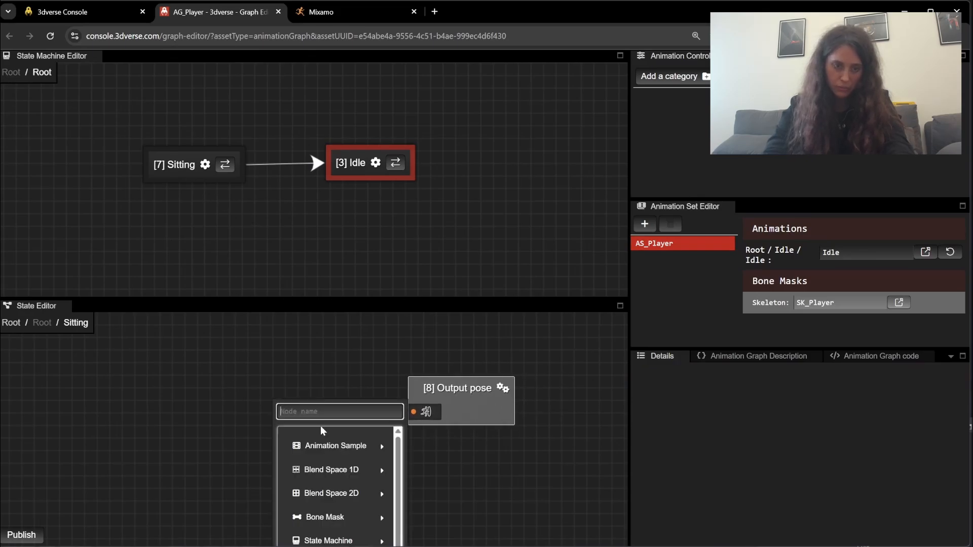
pyautogui.moveTo(319, 437)
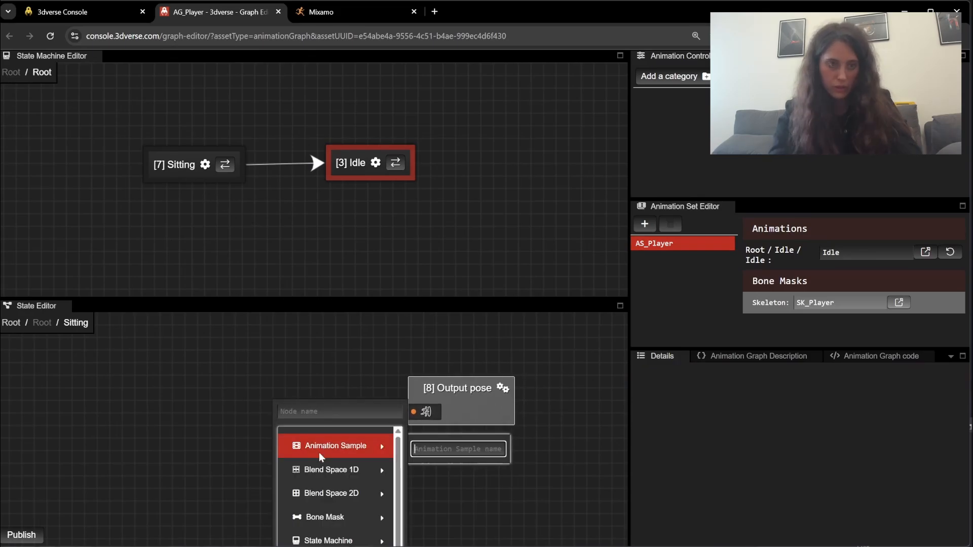
pyautogui.write('sitting')
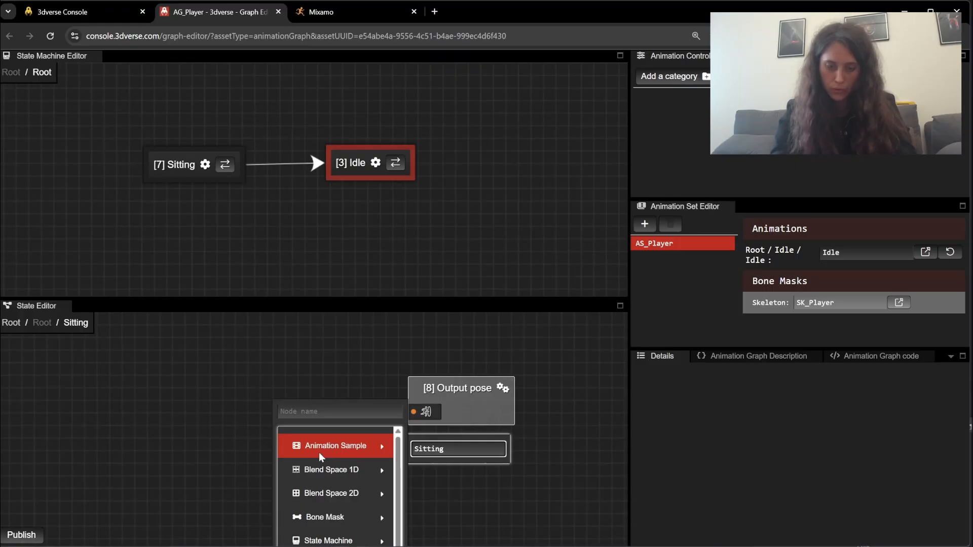
pyautogui.press('Return')
pyautogui.moveTo(285, 397); pyautogui.dragTo(415, 416)
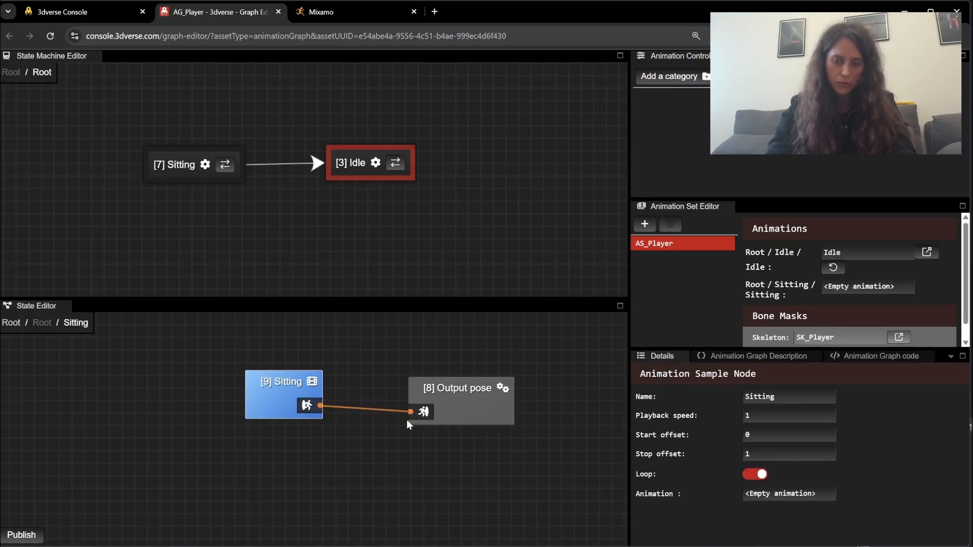
# Assign the Sitting Idle animation from the Player folder to the Root / Sitting / Sitting slot of the AS_Player animation set
pyautogui.moveTo(301, 386); pyautogui.dragTo(300, 387)
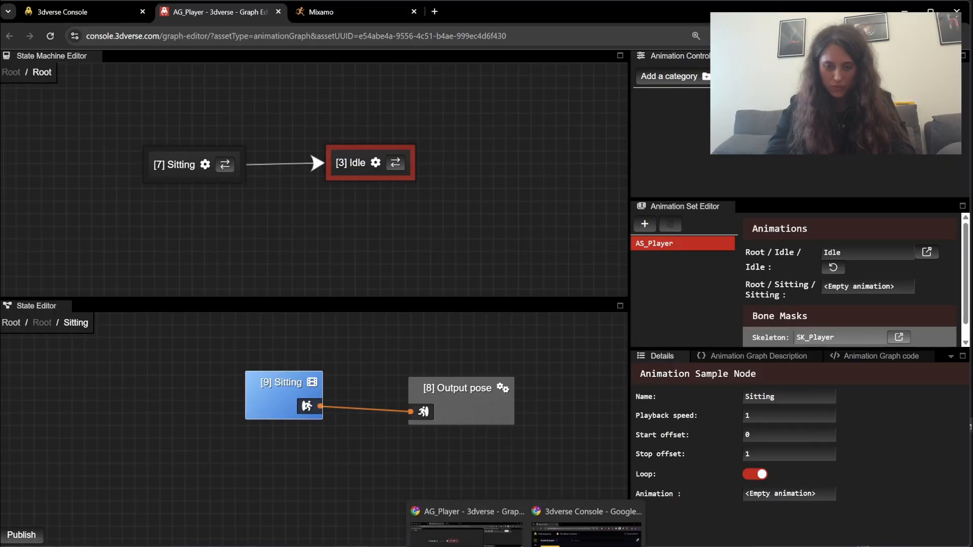
pyautogui.click(587, 525)
pyautogui.scroll(2, 328, 292)
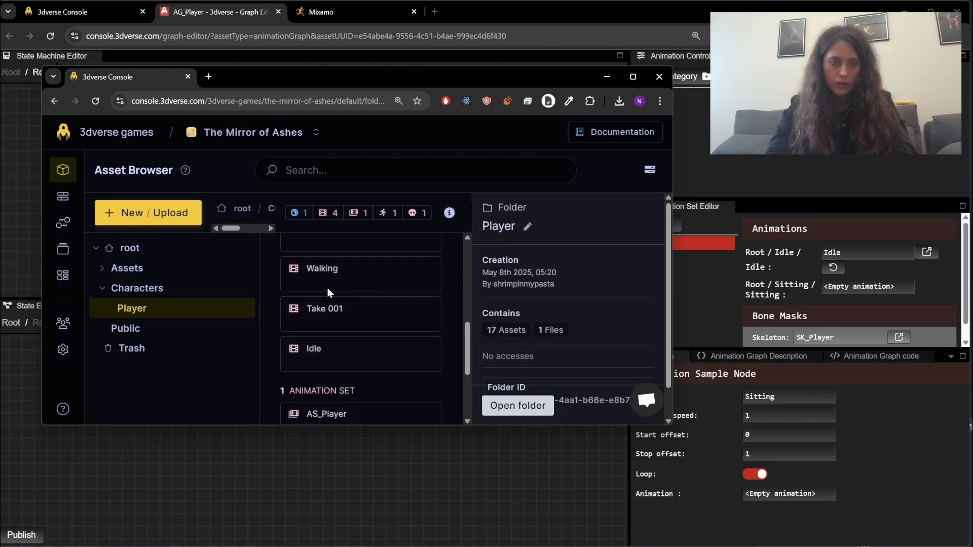
pyautogui.moveTo(334, 303); pyautogui.dragTo(856, 287)
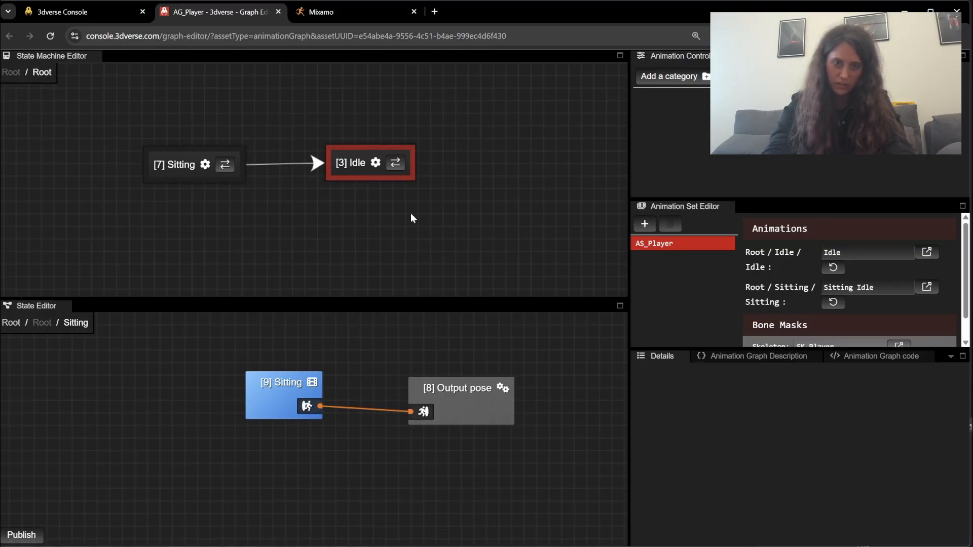
# Make the Sitting state the entrypoint of the Root state machine and publish the graph
pyautogui.click(173, 170)
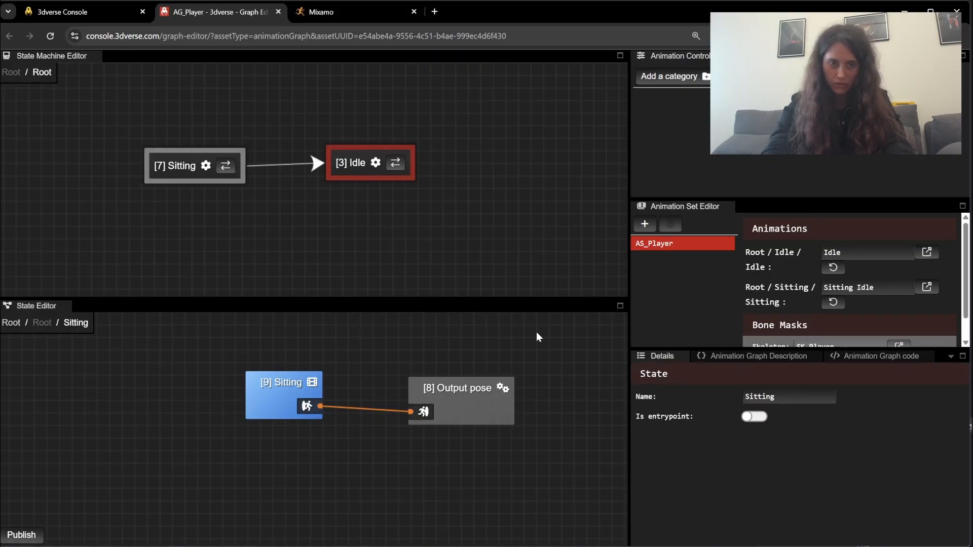
pyautogui.click(754, 417)
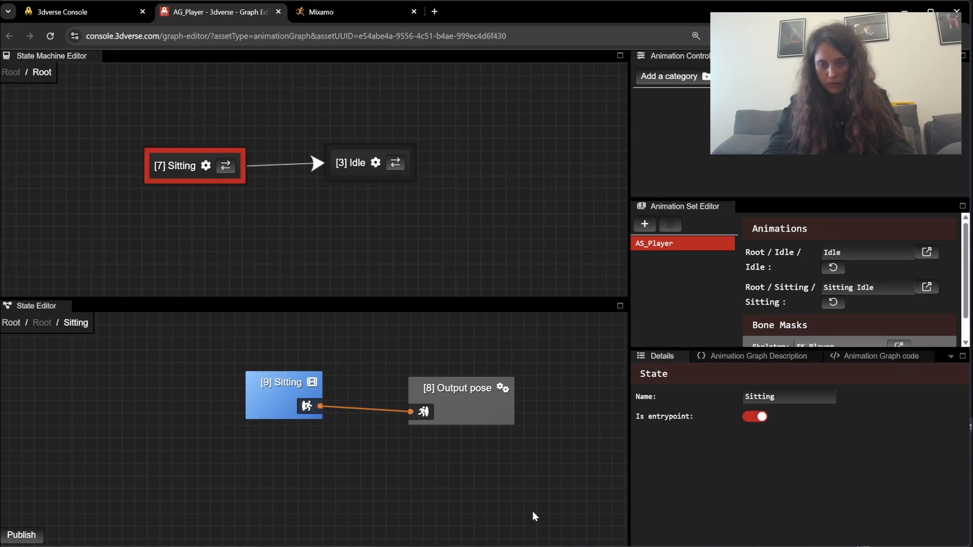
pyautogui.click(32, 536)
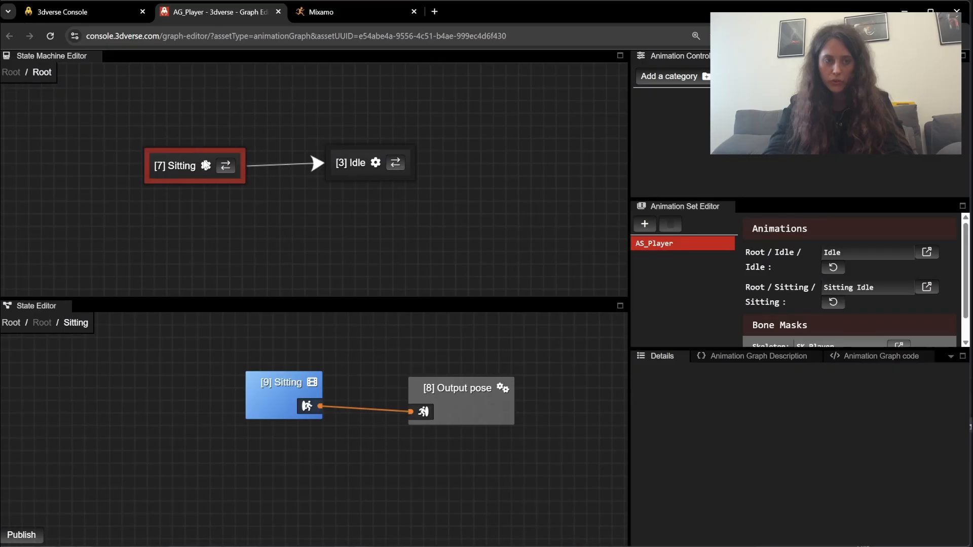
# Turn off looping for the Sitting animation sample node and publish the graph again
pyautogui.click(272, 414)
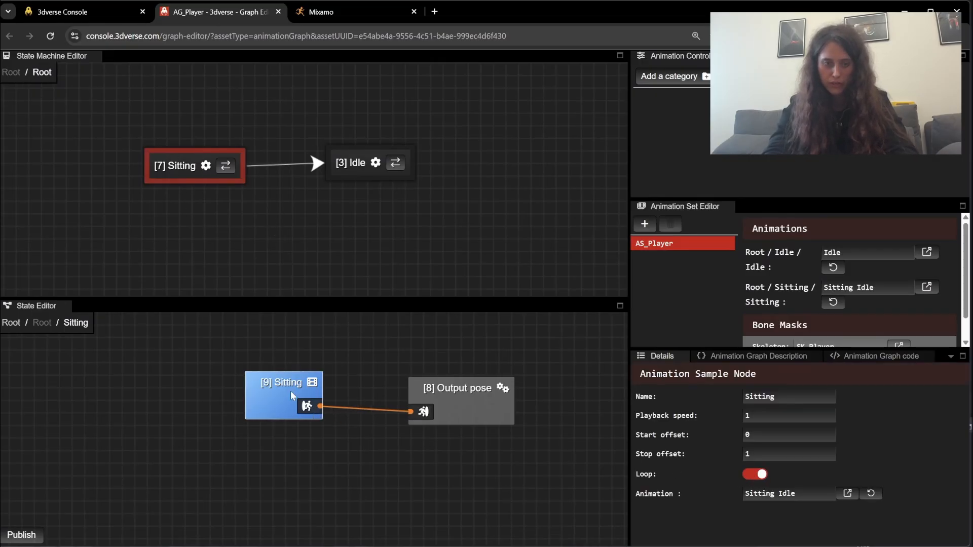
pyautogui.click(760, 476)
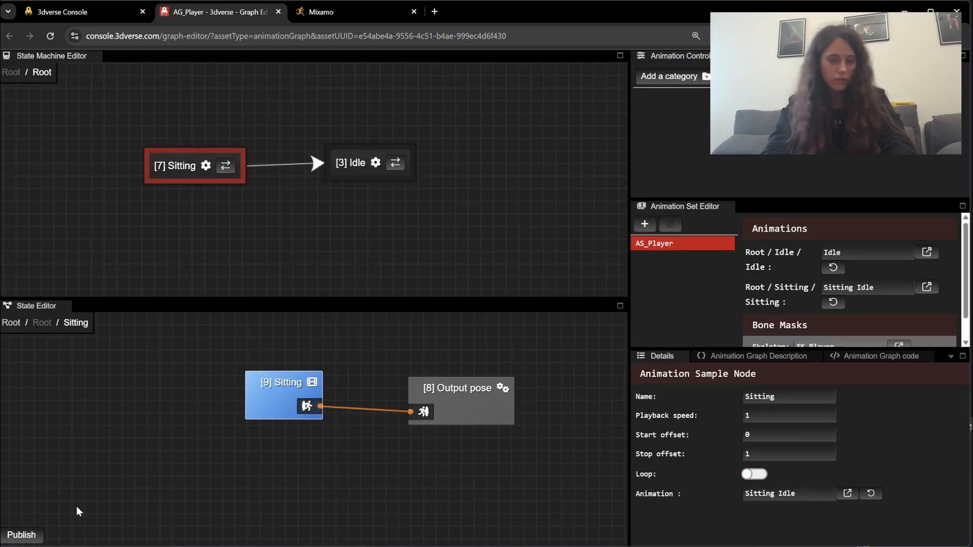
pyautogui.click(15, 534)
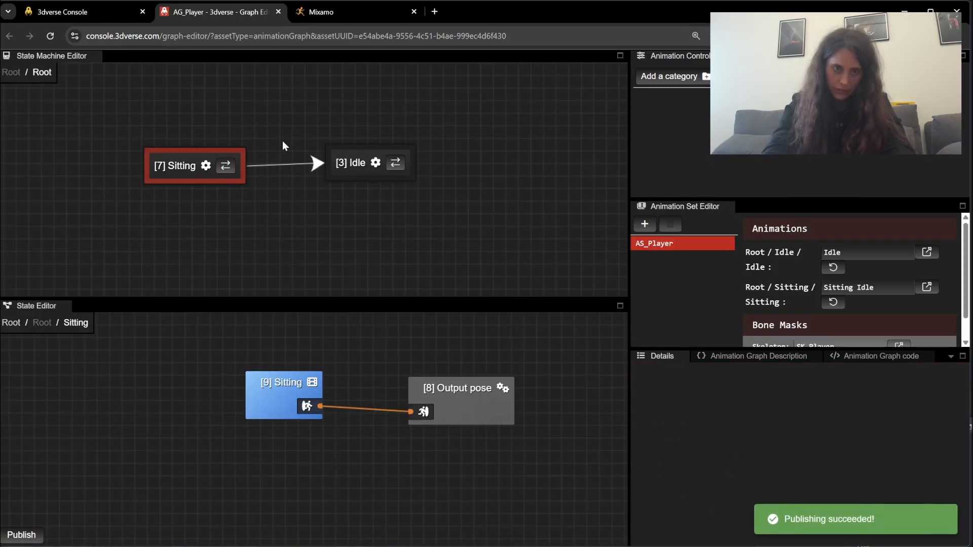
# Open the Idle scene from the console in the editor, inspect the character, and close the scene
pyautogui.click(98, 11)
pyautogui.doubleClick(451, 356)
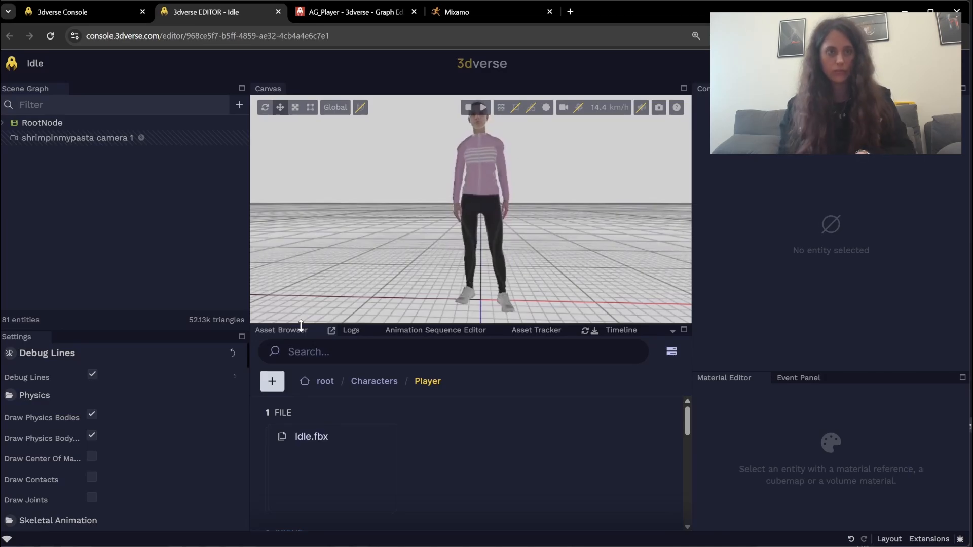
pyautogui.hotkey('ctrl', 'w')
# Delete the Idle state from the Root state machine
pyautogui.moveTo(379, 160); pyautogui.dragTo(395, 162)
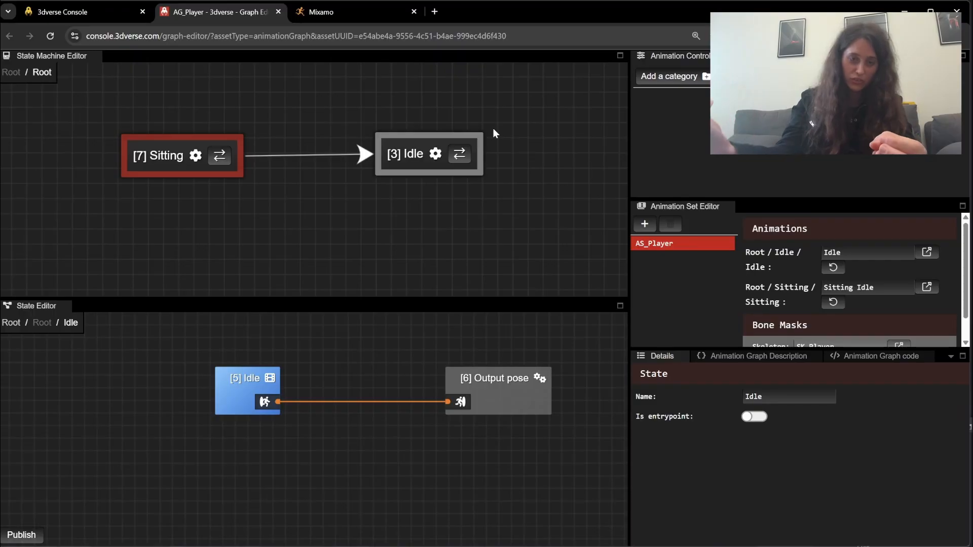
pyautogui.moveTo(405, 155); pyautogui.dragTo(379, 156)
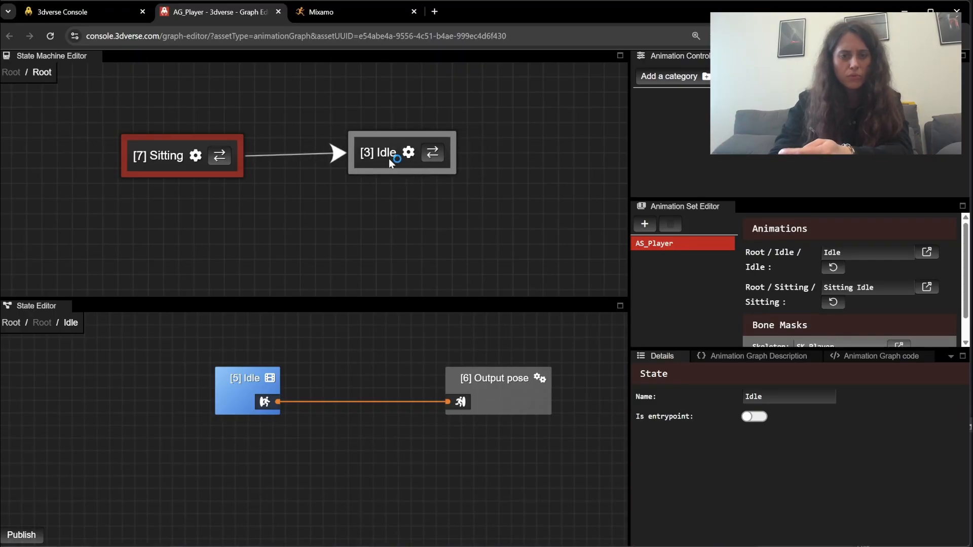
pyautogui.press('Delete')
# Add a new state named Motion to the Root state machine and create a transition from Sitting to it
pyautogui.rightClick(362, 147)
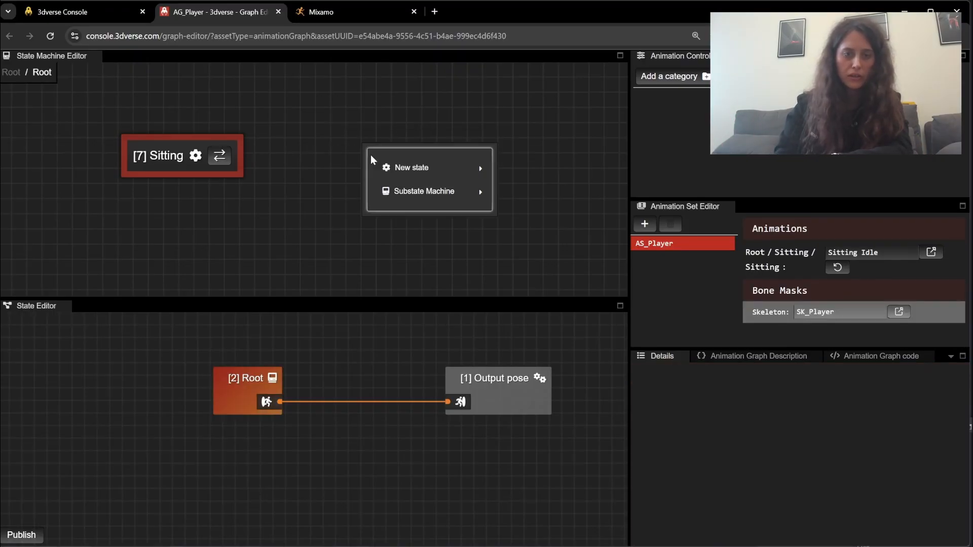
pyautogui.moveTo(402, 171)
pyautogui.write('Motion')
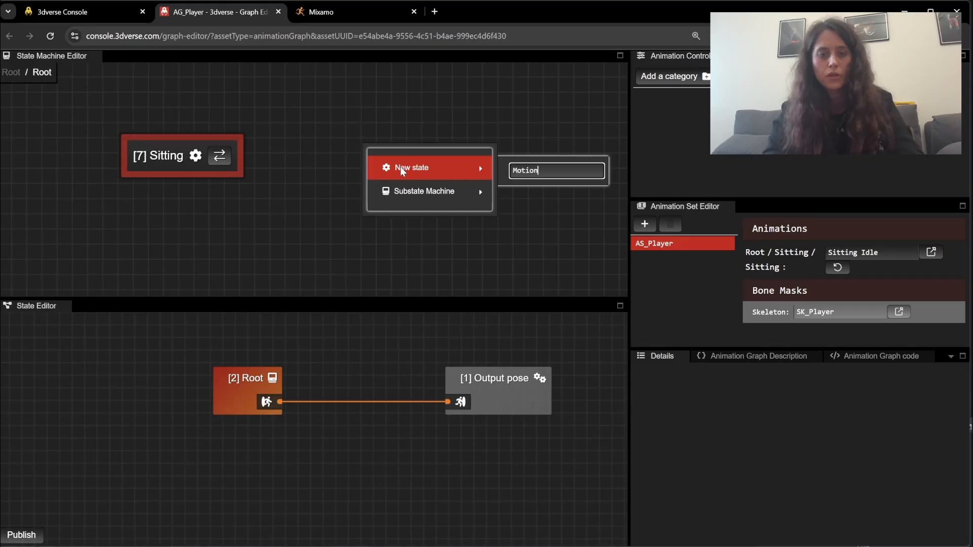
pyautogui.press('Return')
pyautogui.click(368, 155)
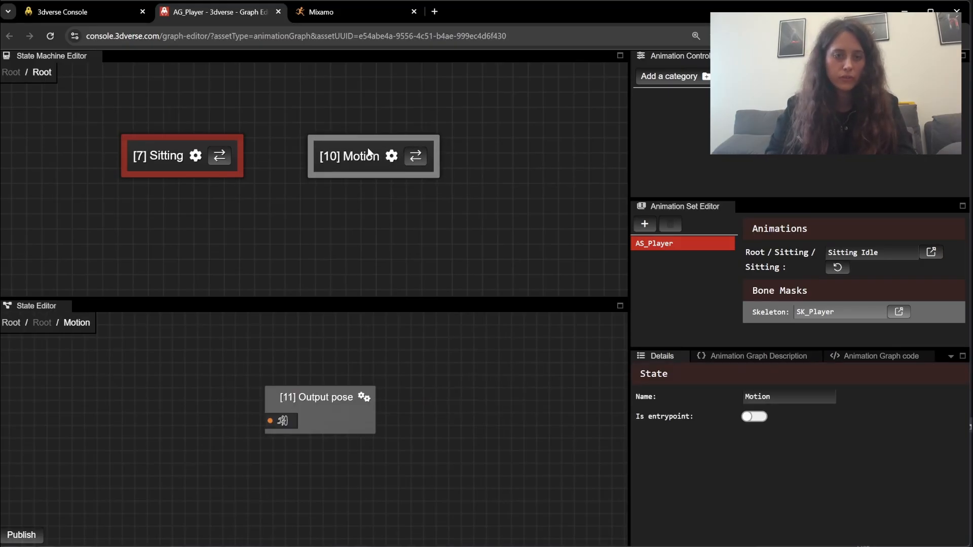
pyautogui.moveTo(228, 158); pyautogui.dragTo(312, 159)
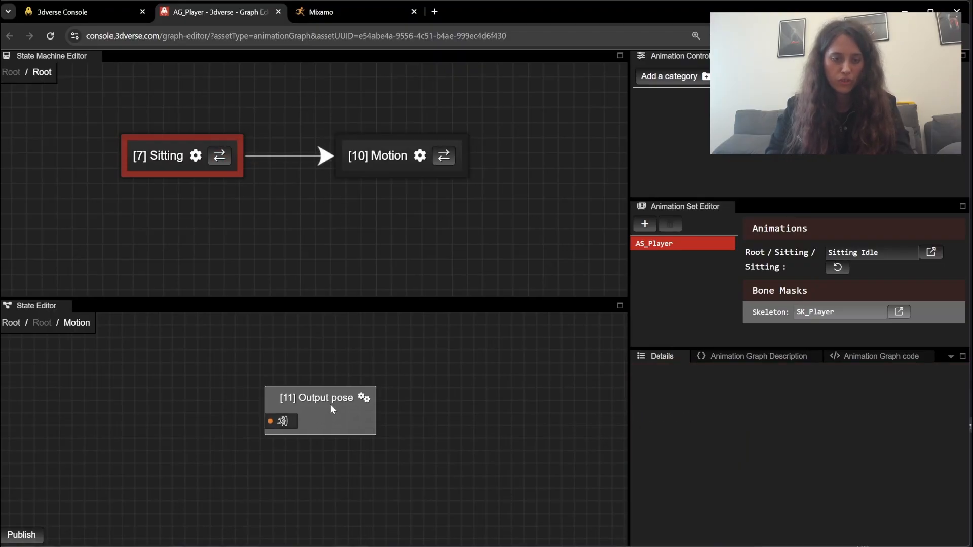
# Inside the Motion state, add a Blend Space 1D node named Motion and connect it to the Output pose node
pyautogui.moveTo(331, 404); pyautogui.dragTo(421, 391)
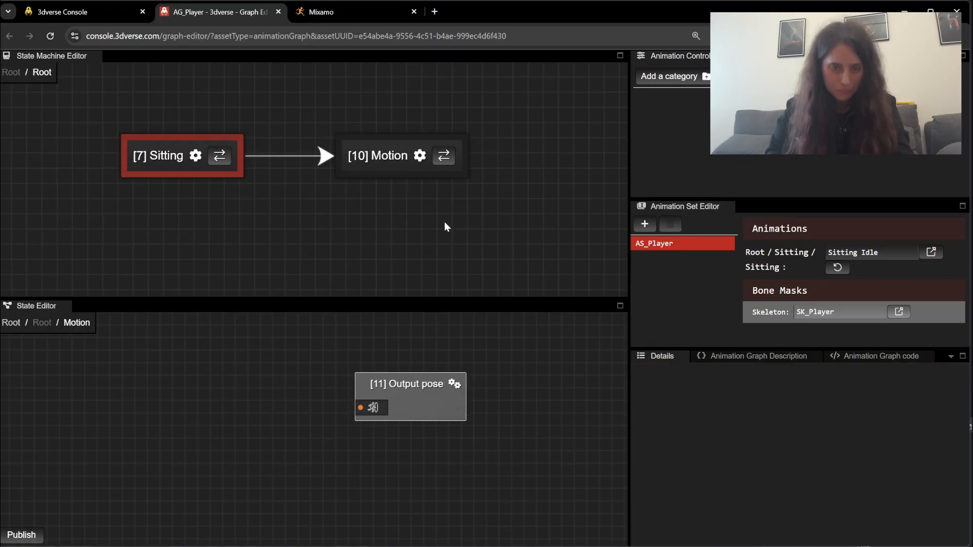
pyautogui.rightClick(204, 392)
pyautogui.moveTo(258, 458)
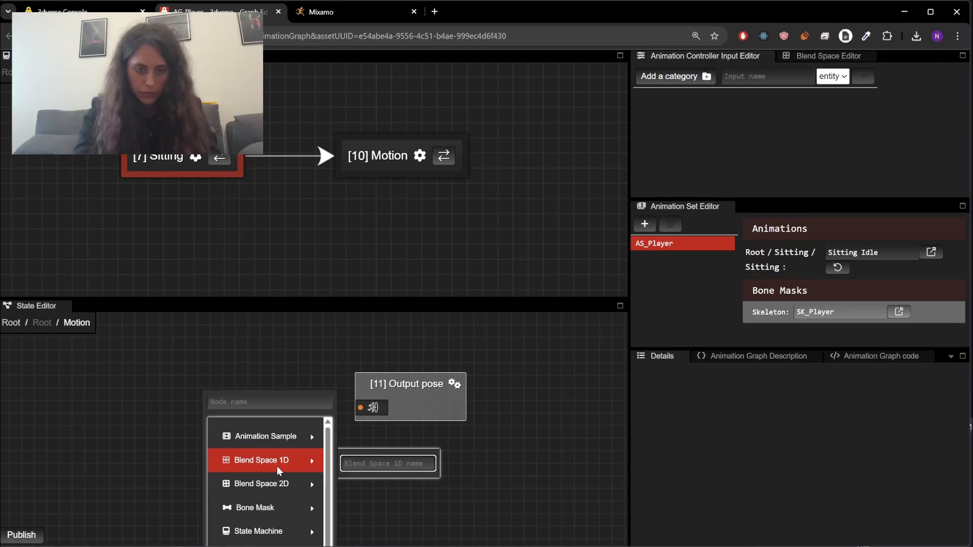
pyautogui.write('Motion')
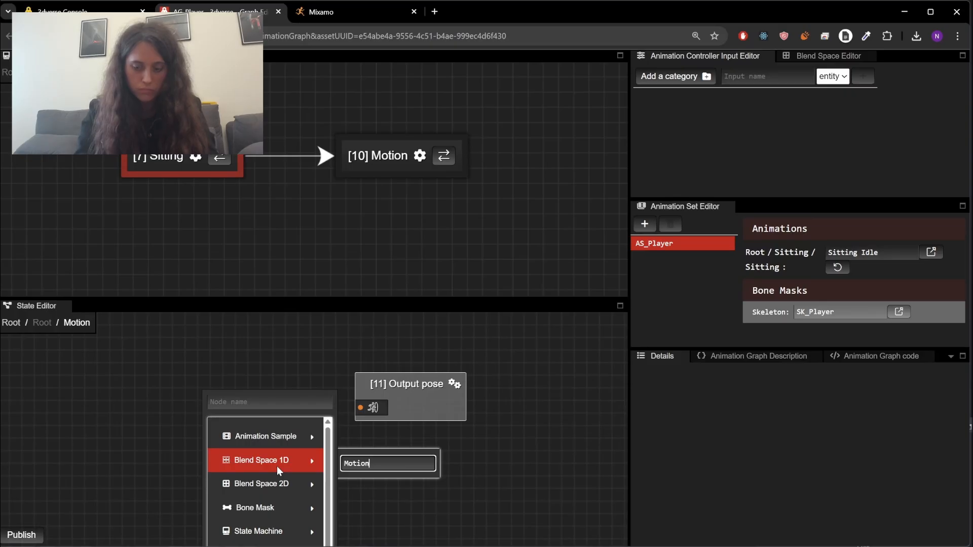
pyautogui.press('Return')
pyautogui.moveTo(212, 379); pyautogui.dragTo(360, 408)
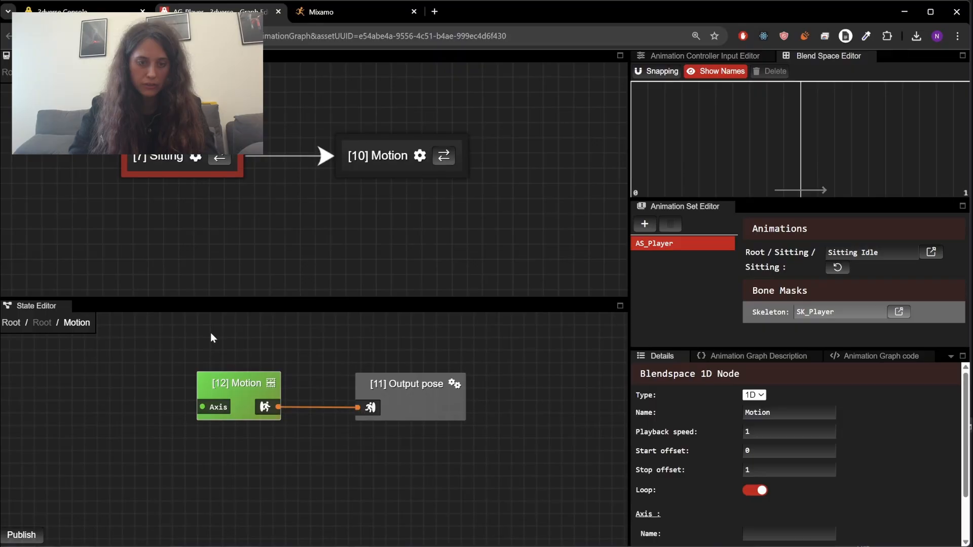
pyautogui.moveTo(257, 382); pyautogui.dragTo(259, 384)
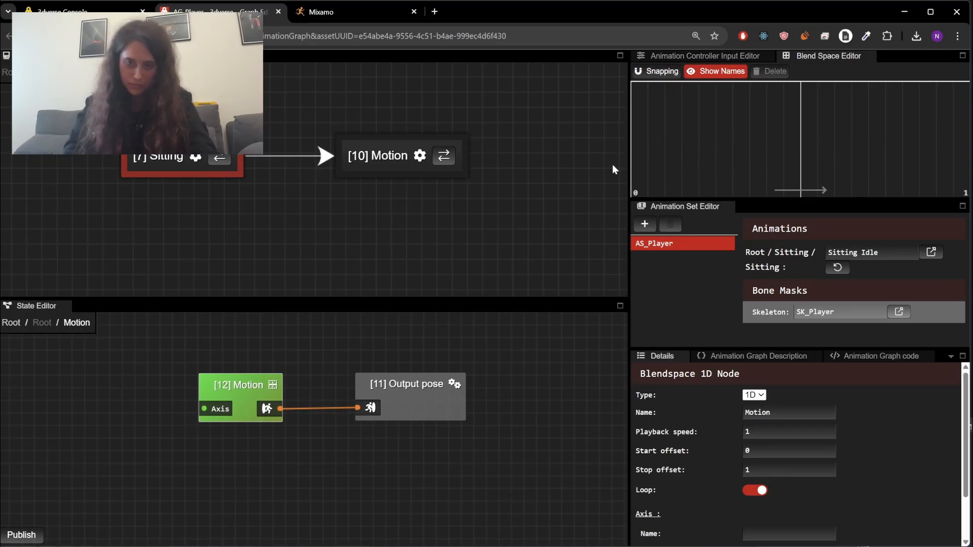
# Add a control point named Idle at the 0 end of the Motion blend space
pyautogui.click(638, 138)
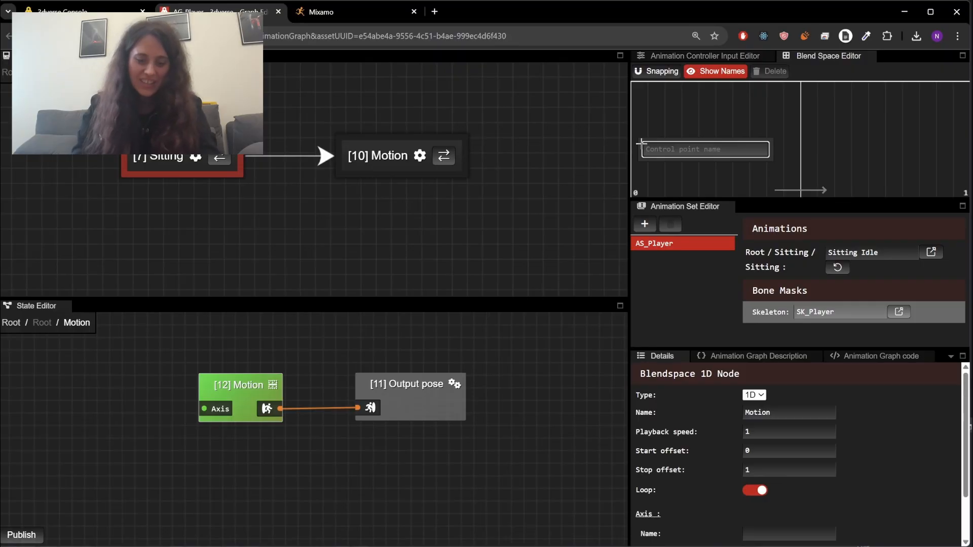
pyautogui.write('Idle')
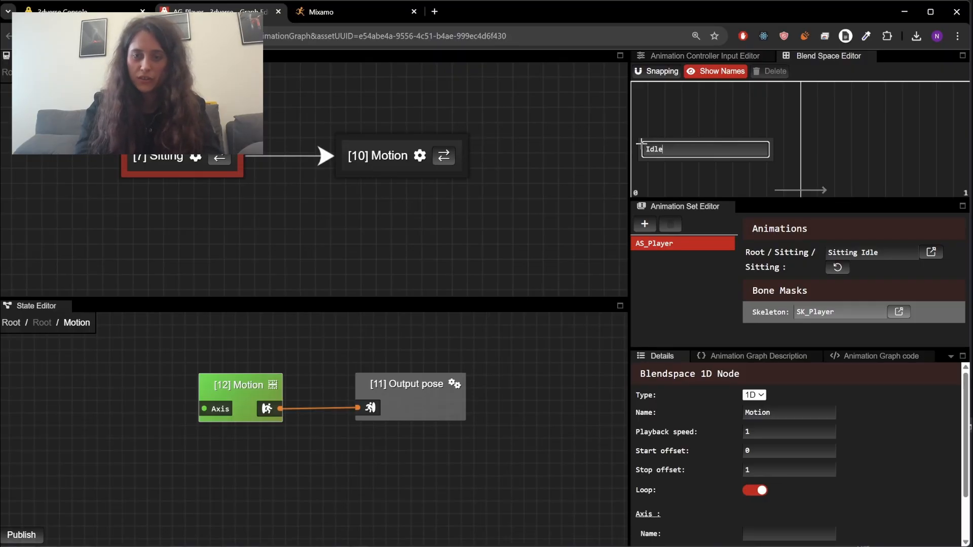
pyautogui.press('Return')
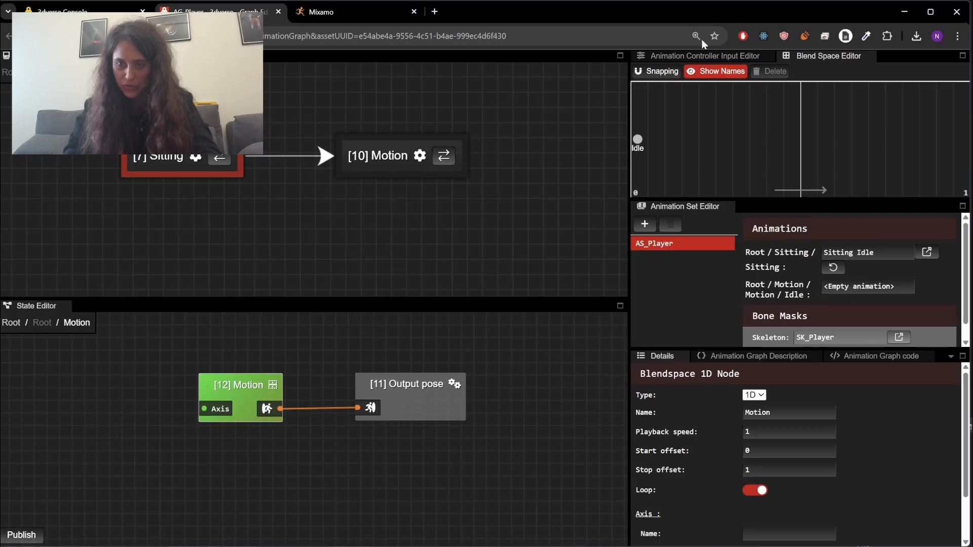
pyautogui.click(634, 140)
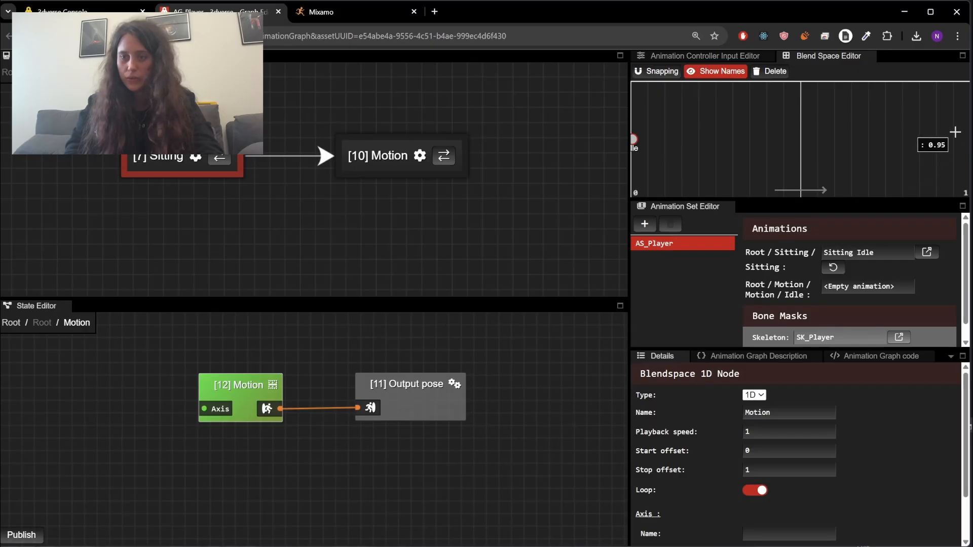
# Add a control point named Walk to the Motion blend space and move it to the 1 end
pyautogui.click(893, 137)
pyautogui.write('Wa')
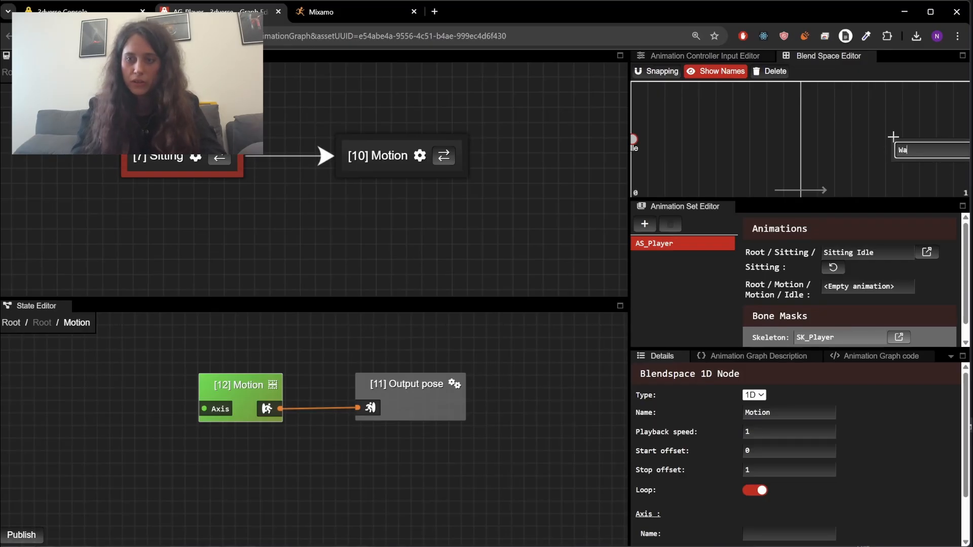
pyautogui.write('lk')
pyautogui.press('Return')
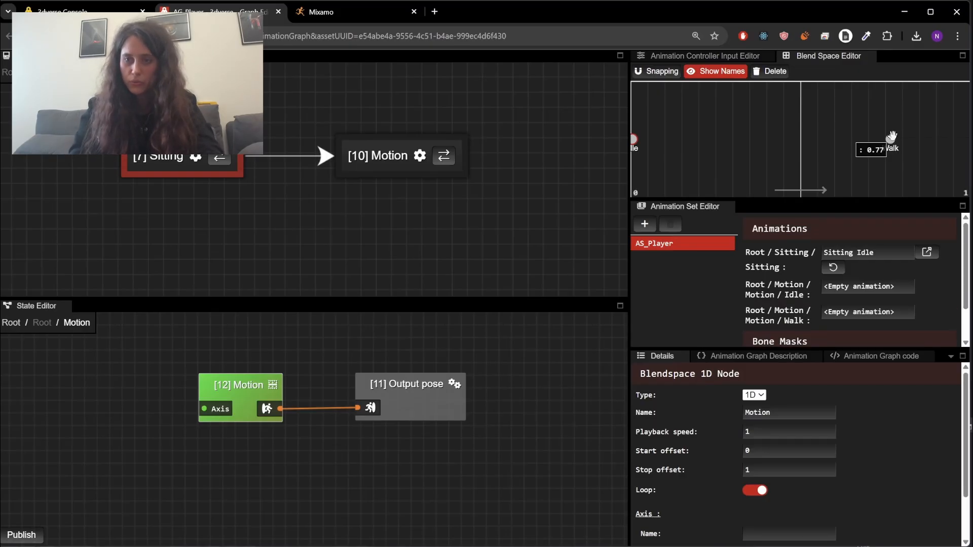
pyautogui.moveTo(890, 140); pyautogui.dragTo(971, 154)
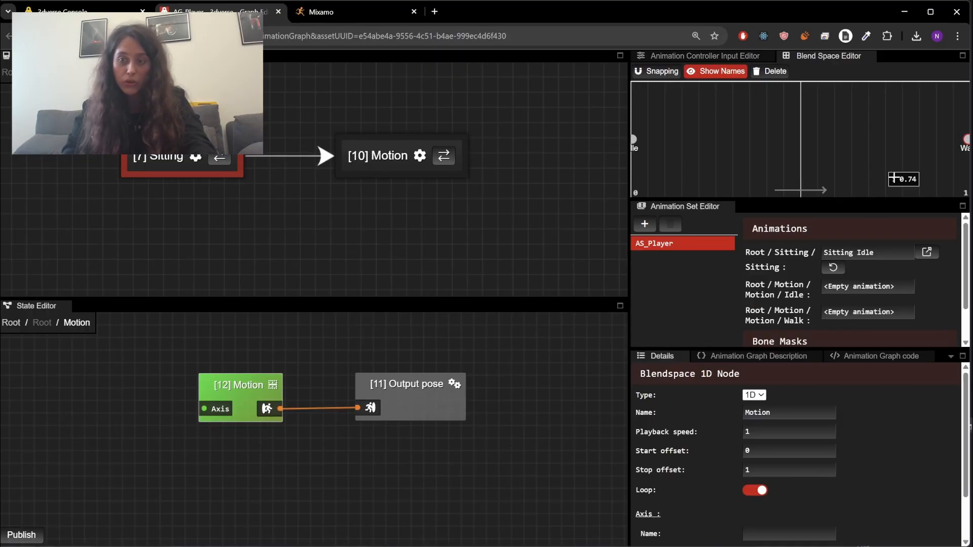
pyautogui.moveTo(965, 138)
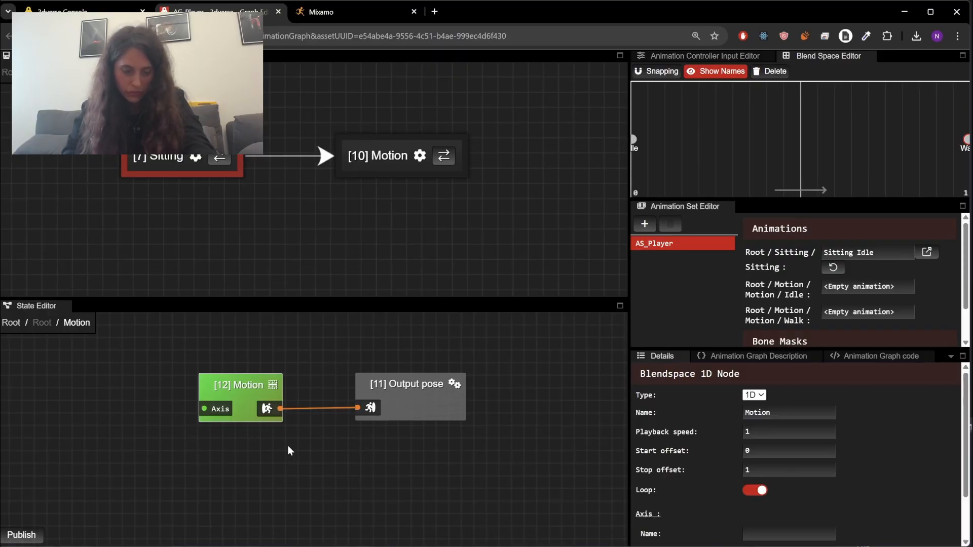
# Assign the Idle and Walking animations from the Player folder to the Motion / Idle and Motion / Walk slots of the AS_Player animation set
pyautogui.hotkey('alt', 'Tab')
pyautogui.moveTo(360, 75); pyautogui.dragTo(286, 55)
pyautogui.scroll(-1, 271, 324)
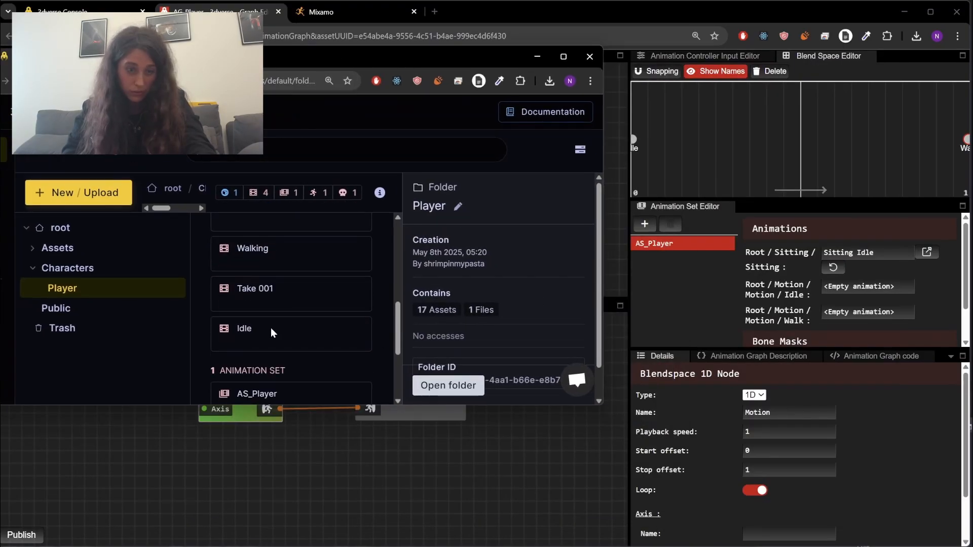
pyautogui.moveTo(271, 332); pyautogui.dragTo(868, 287)
pyautogui.hotkey('alt', 'Tab')
pyautogui.scroll(1, 254, 318)
pyautogui.moveTo(253, 317); pyautogui.dragTo(867, 322)
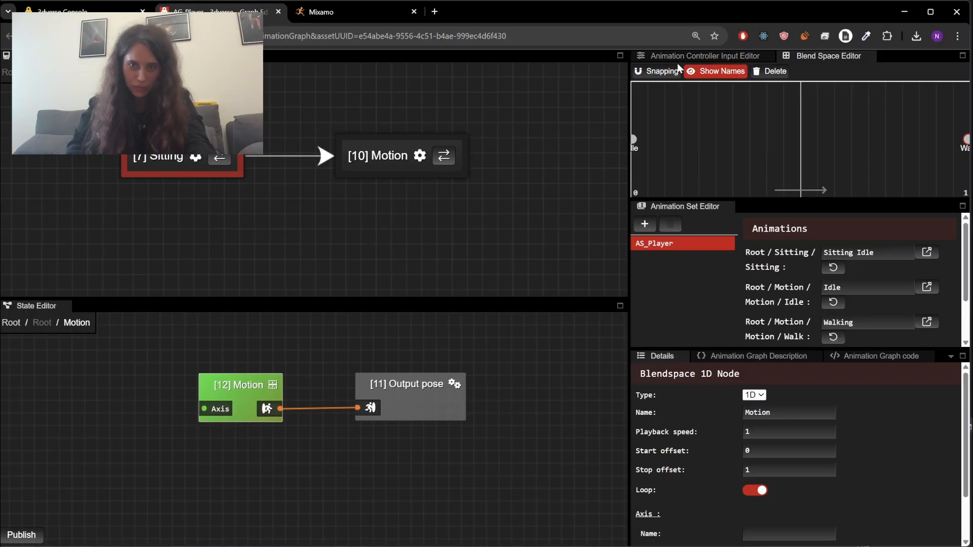
# Add an animation controller input named speed with the float type
pyautogui.click(705, 59)
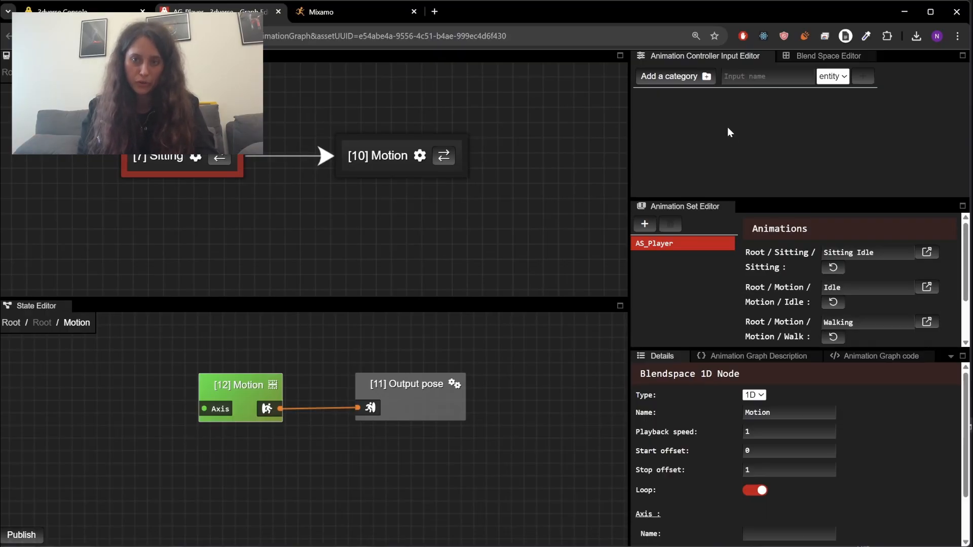
pyautogui.click(774, 79)
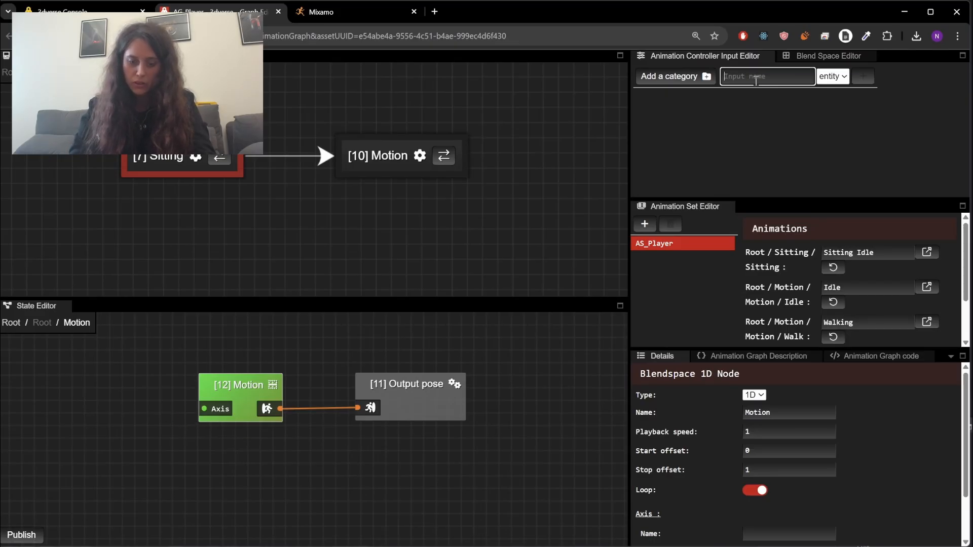
pyautogui.write('speed')
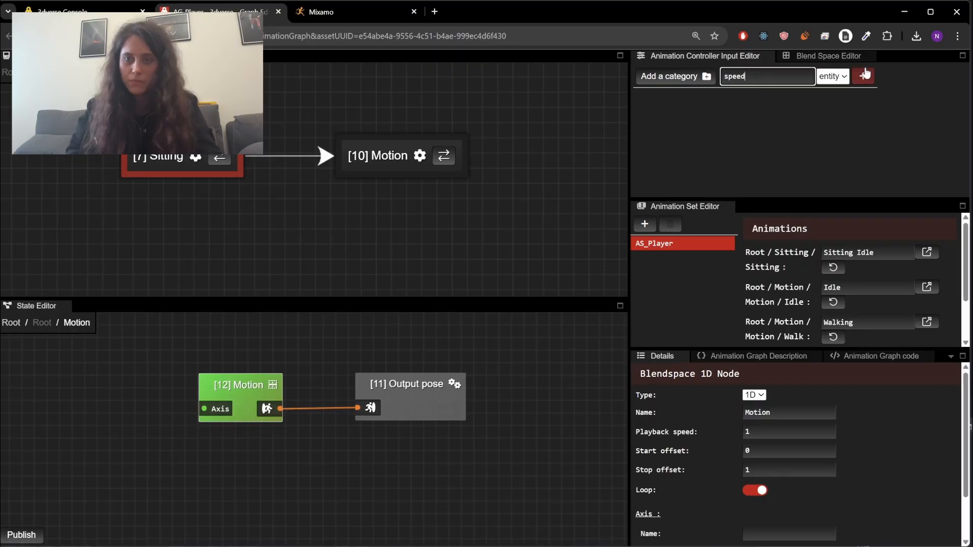
pyautogui.click(829, 77)
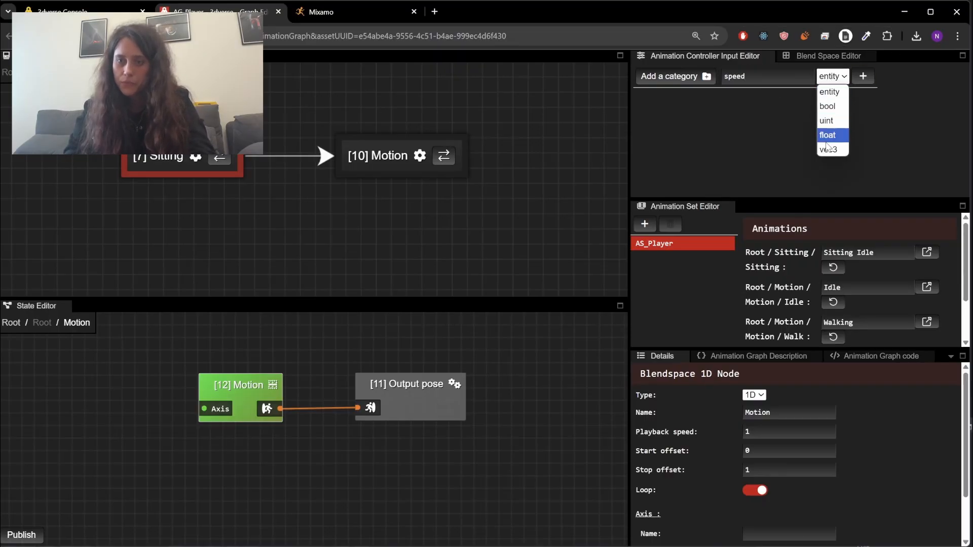
pyautogui.click(833, 135)
pyautogui.click(861, 76)
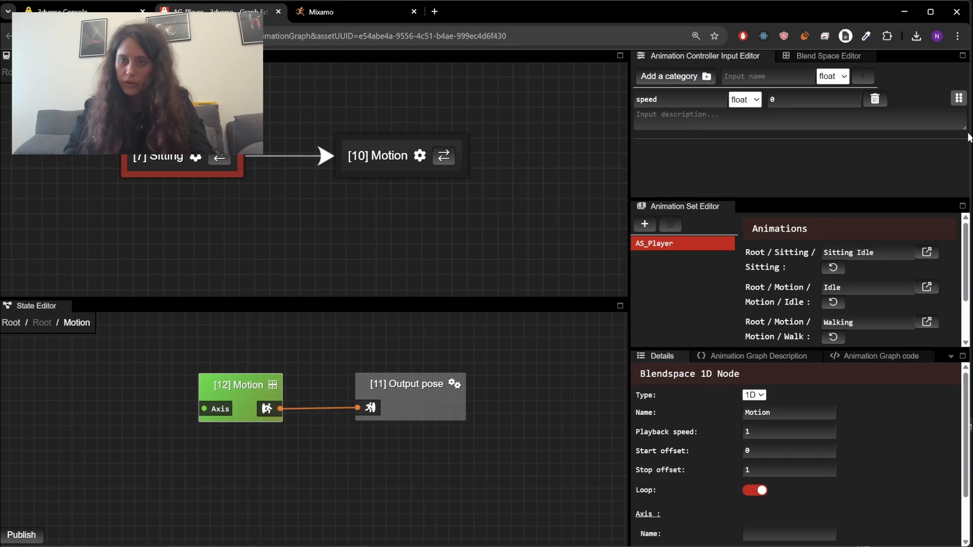
# Connect the speed input to the Axis of the Motion blend space node and publish the graph
pyautogui.moveTo(958, 98); pyautogui.dragTo(203, 409)
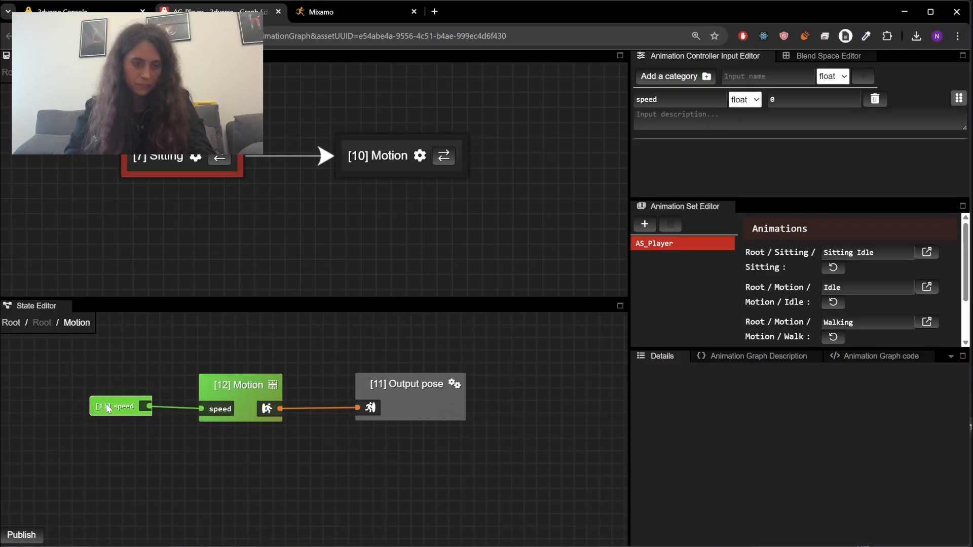
pyautogui.moveTo(112, 411); pyautogui.dragTo(117, 410)
pyautogui.click(244, 402)
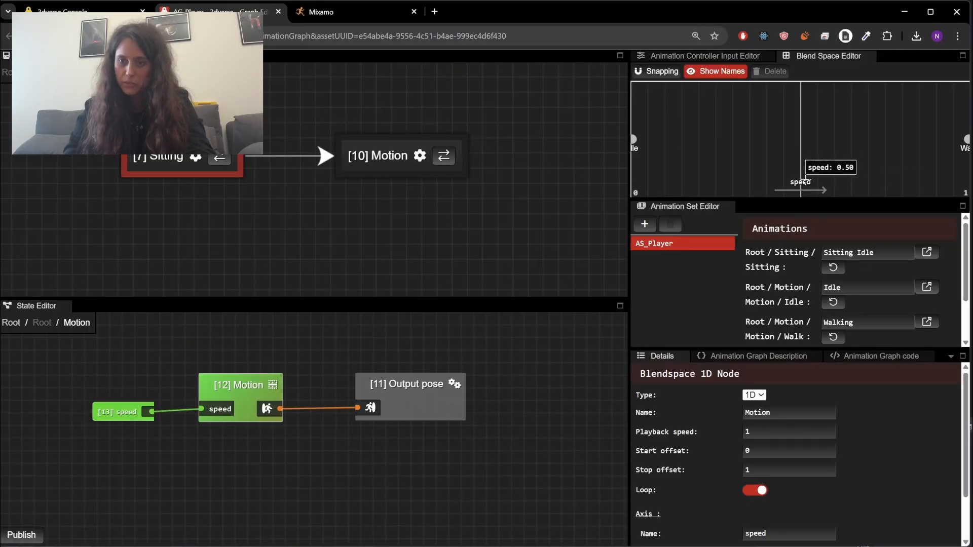
pyautogui.click(714, 56)
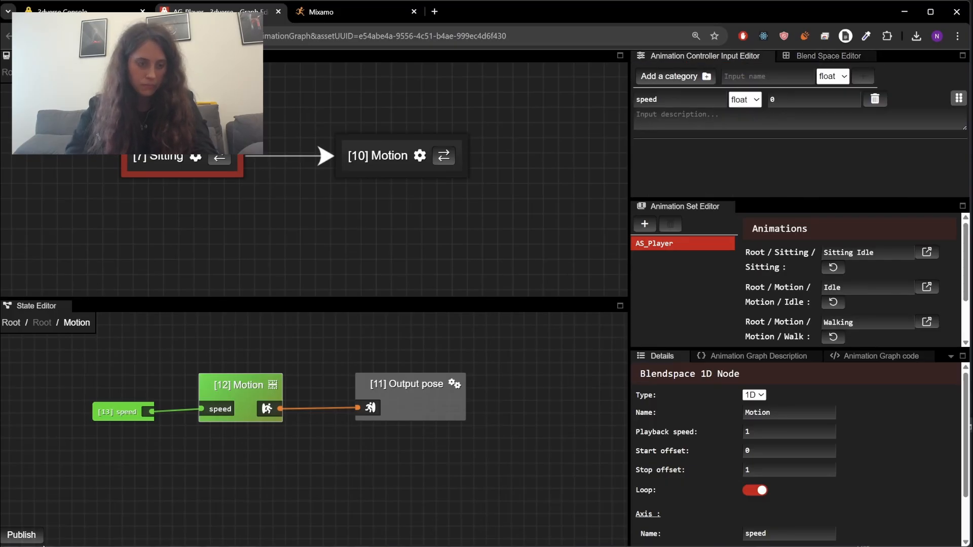
pyautogui.click(21, 535)
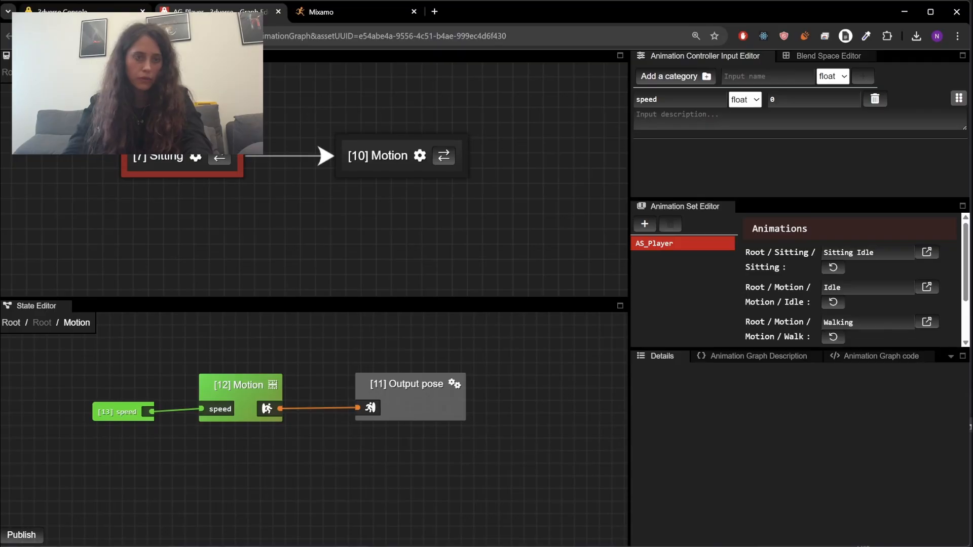
# Open the Idle scene from the console in the editor and select the character's RootNode
pyautogui.click(86, 14)
pyautogui.doubleClick(433, 364)
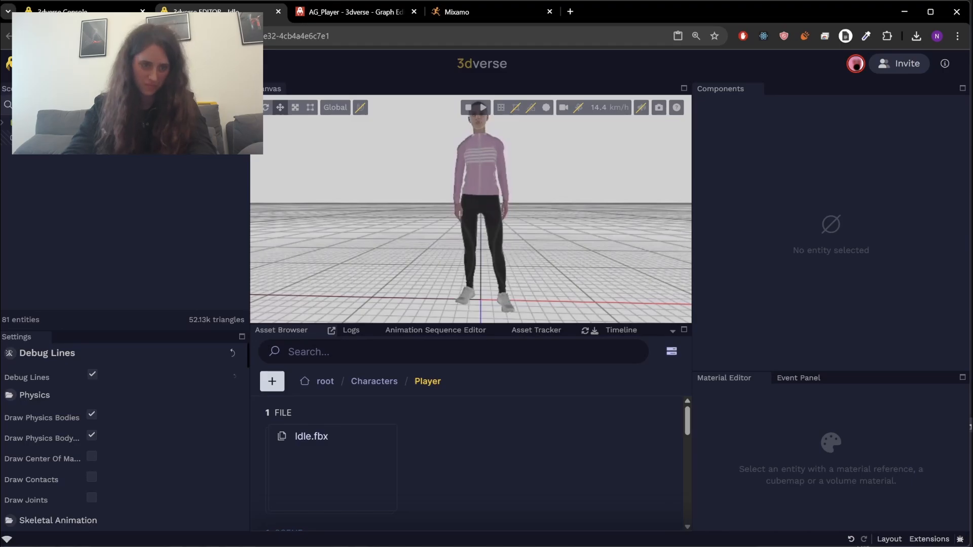
pyautogui.click(480, 192)
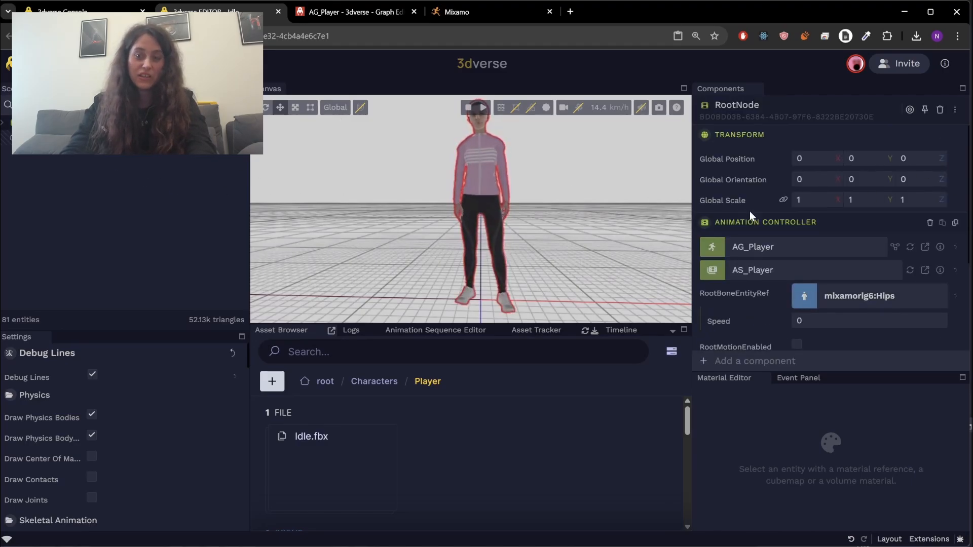
# Try a Speed value of 0.5 in the RootNode's Animation Controller
pyautogui.scroll(-1, 823, 283)
pyautogui.scroll(-1, 823, 278)
pyautogui.scroll(1, 729, 218)
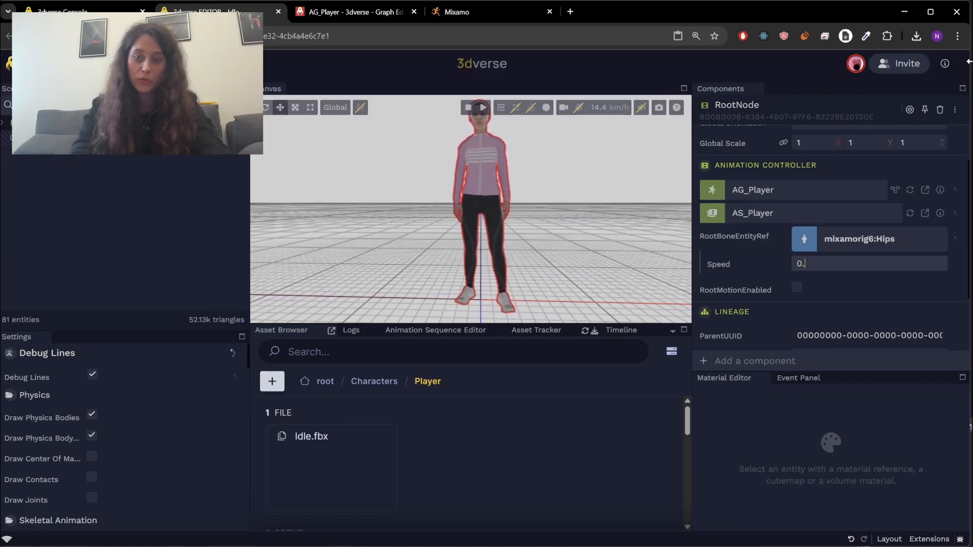
pyautogui.write('5')
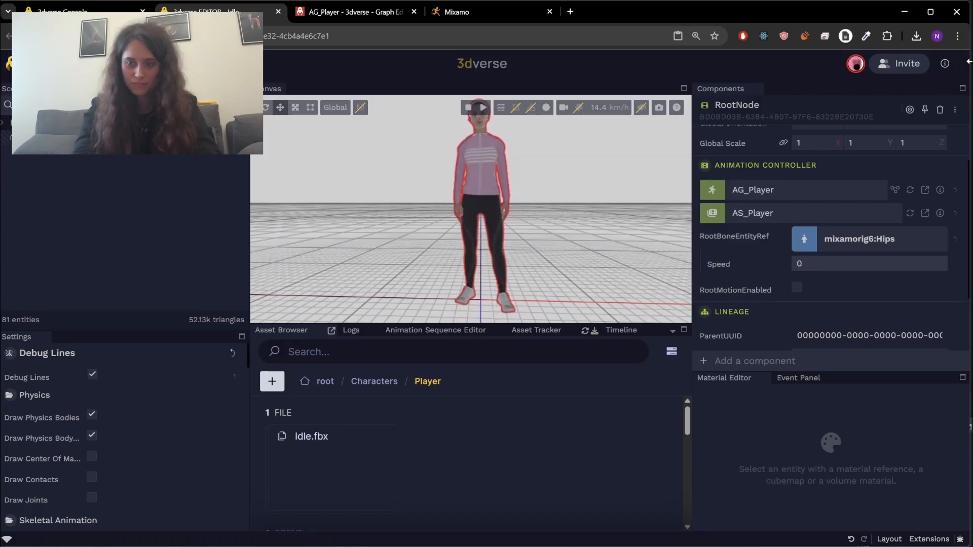
# Set Speed to 1 in the RootNode's Animation Controller and view the character's animation from farther away
pyautogui.press('BackSpace')
pyautogui.press('BackSpace')
pyautogui.press('BackSpace')
pyautogui.write('1')
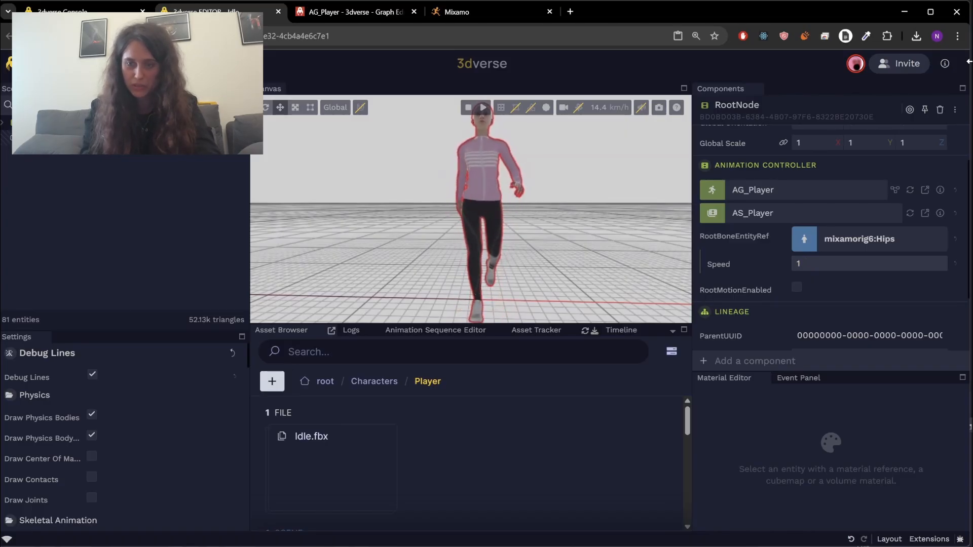
pyautogui.moveTo(488, 177); pyautogui.dragTo(495, 220)
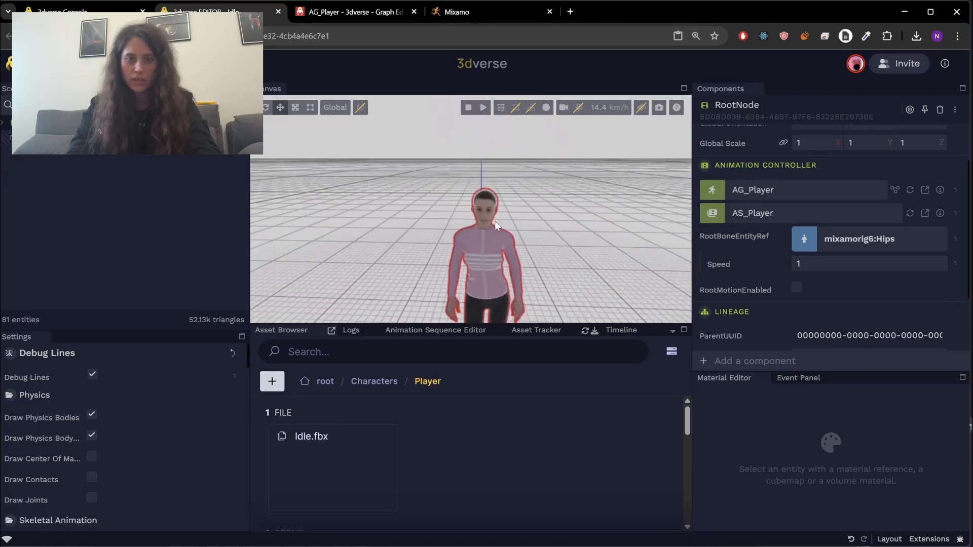
pyautogui.scroll(-4, 500, 229)
pyautogui.press('c')
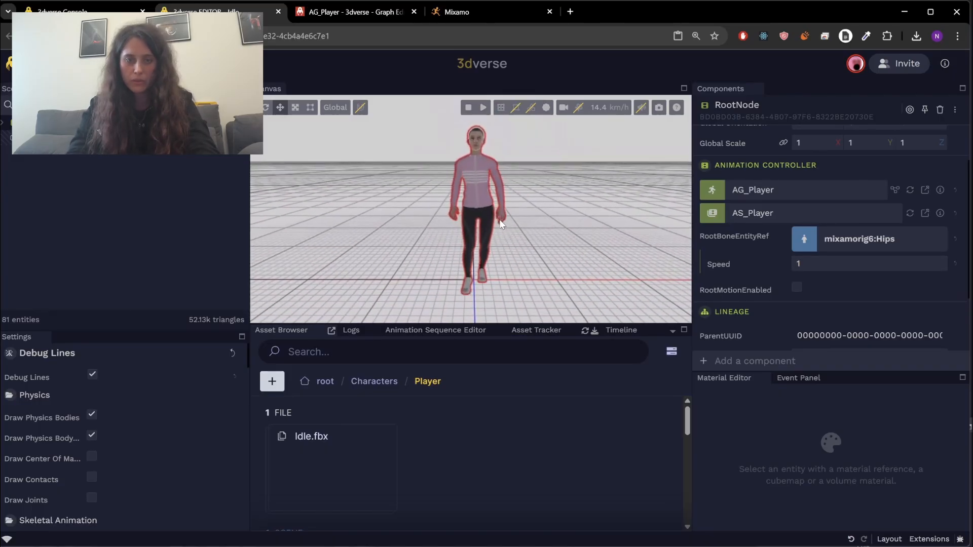
# In the AG_Player graph, move the Motion state farther from Sitting and select the Sitting-to-Motion transition, keeping its type as State Played
pyautogui.click(345, 15)
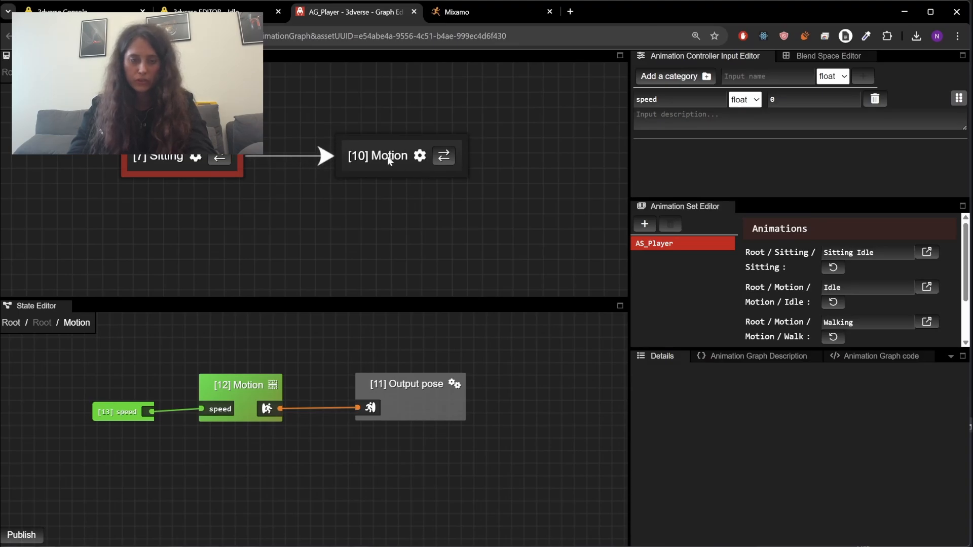
pyautogui.moveTo(388, 161); pyautogui.dragTo(452, 158)
pyautogui.click(361, 154)
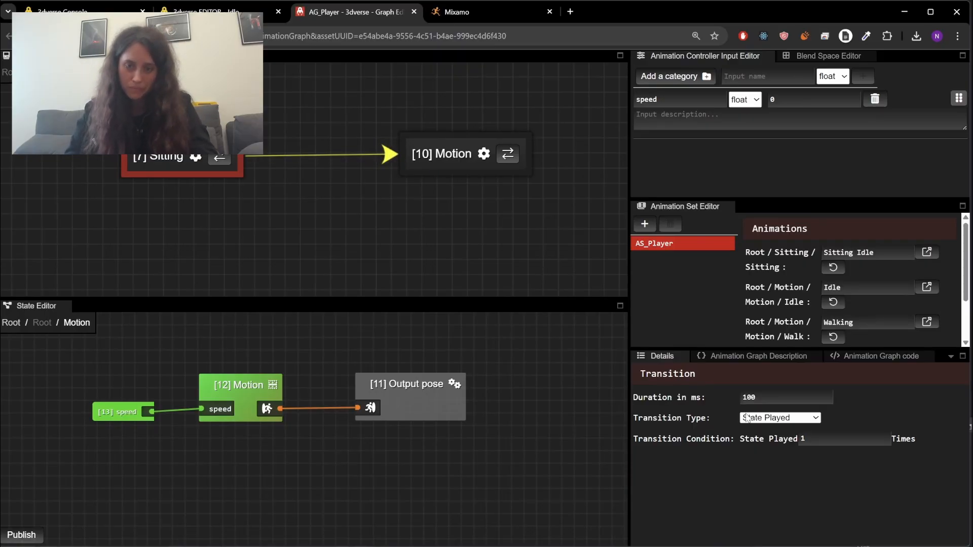
pyautogui.click(766, 419)
pyautogui.click(766, 430)
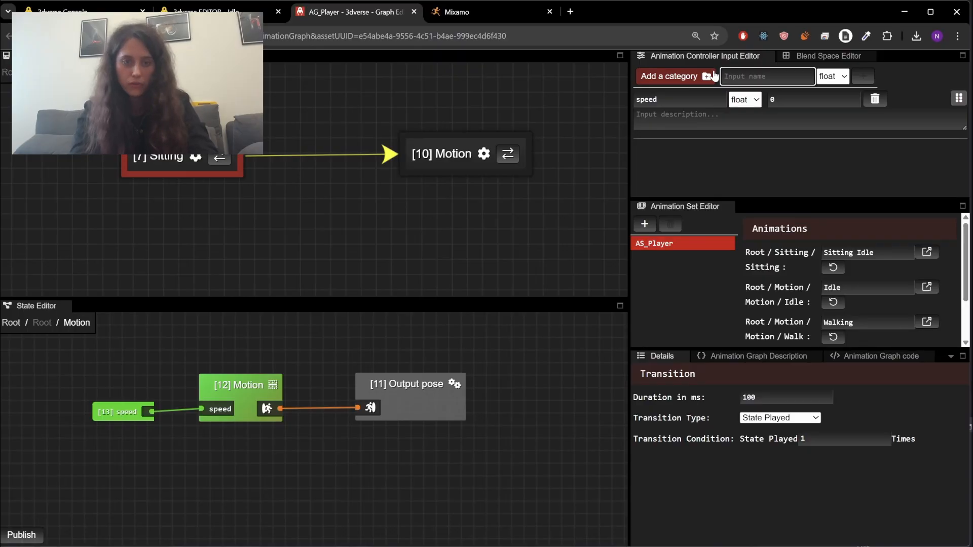
# Add an animation controller input named isMoving with the bool type
pyautogui.write('isMoving')
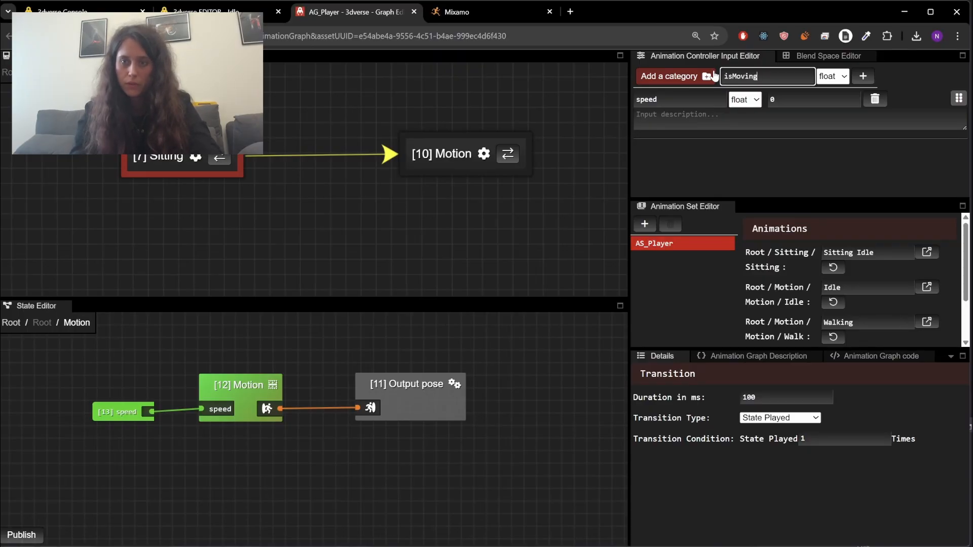
pyautogui.click(831, 76)
pyautogui.click(826, 106)
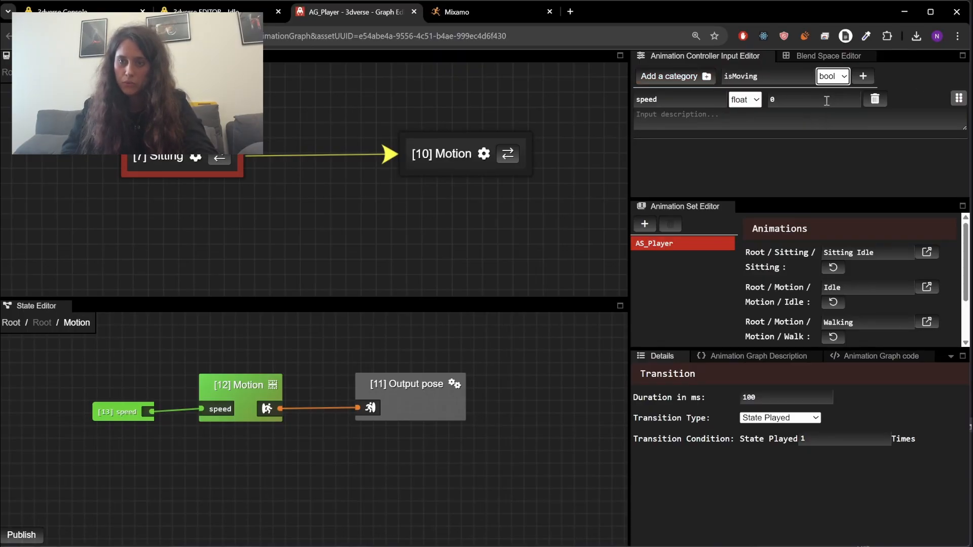
pyautogui.click(863, 76)
# Set the Sitting-to-Motion transition to a Simple Condition requiring isMoving to be true
pyautogui.click(793, 422)
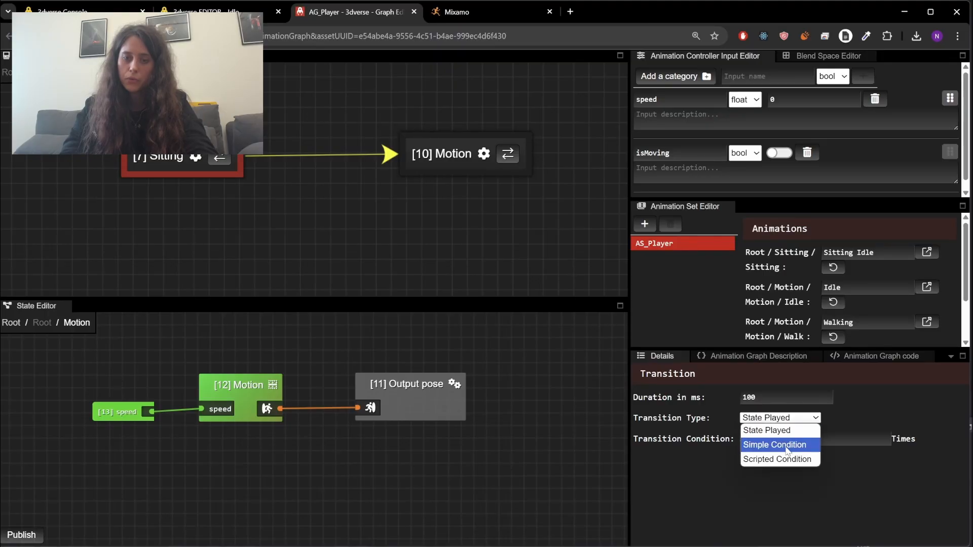
pyautogui.click(786, 446)
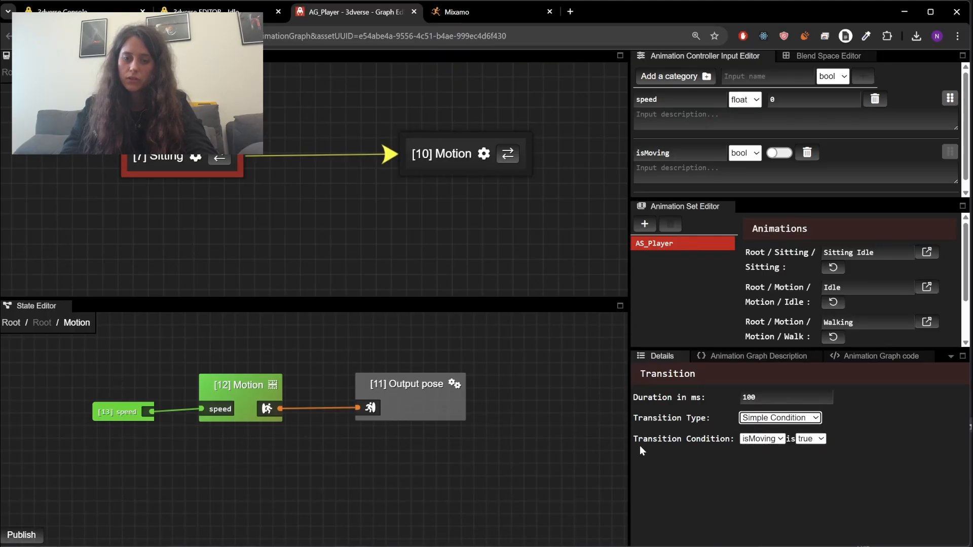
pyautogui.click(774, 445)
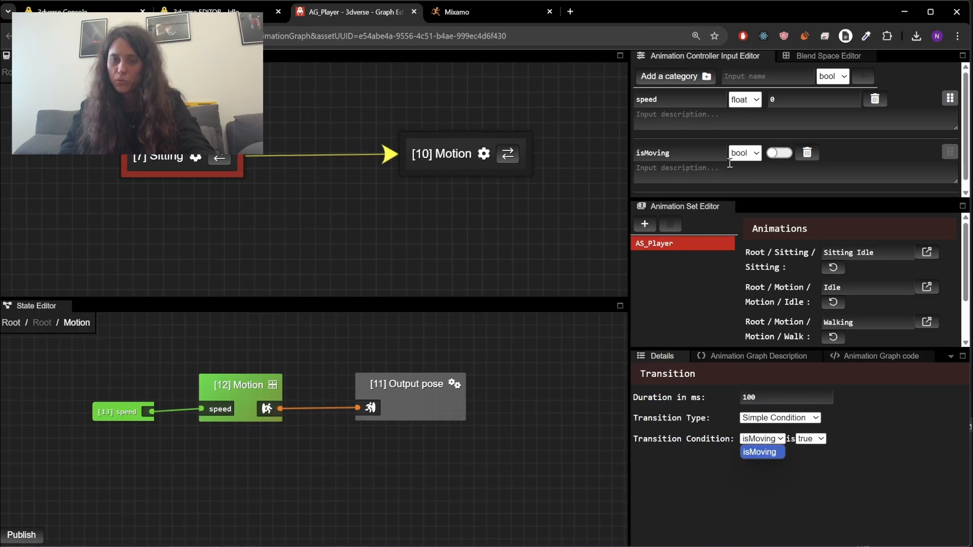
pyautogui.click(761, 452)
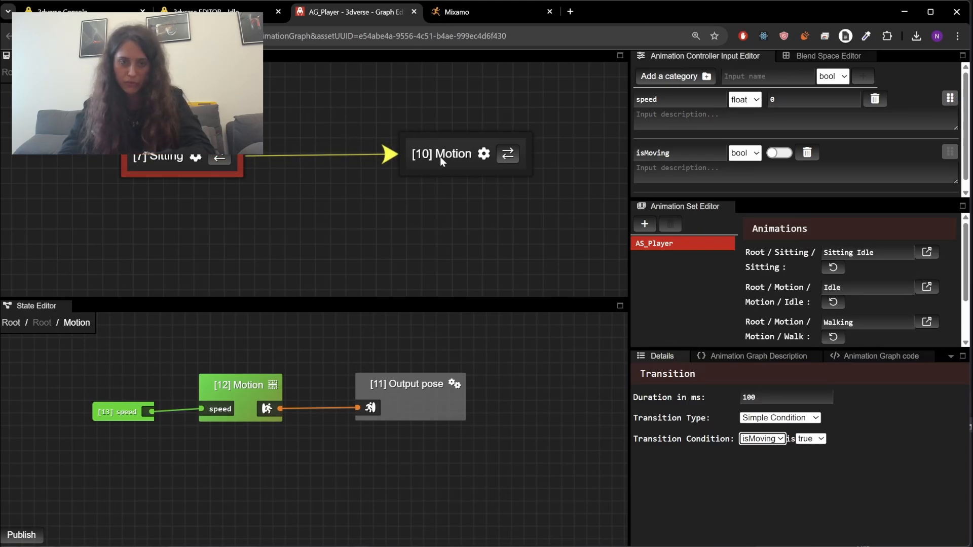
# Space the Motion state farther from Sitting and add a return transition from Motion to Sitting
pyautogui.moveTo(440, 159); pyautogui.dragTo(465, 157)
pyautogui.click(422, 158)
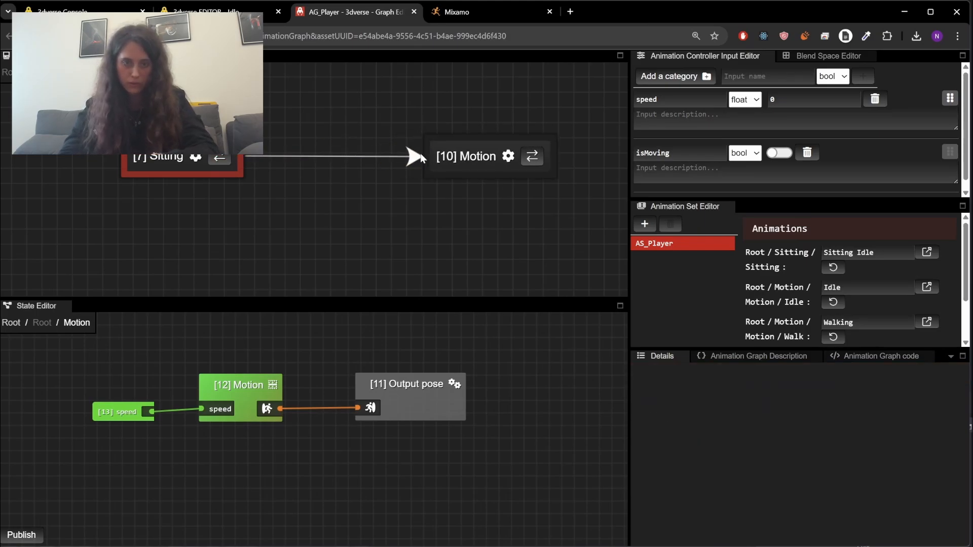
pyautogui.moveTo(532, 157); pyautogui.dragTo(214, 171)
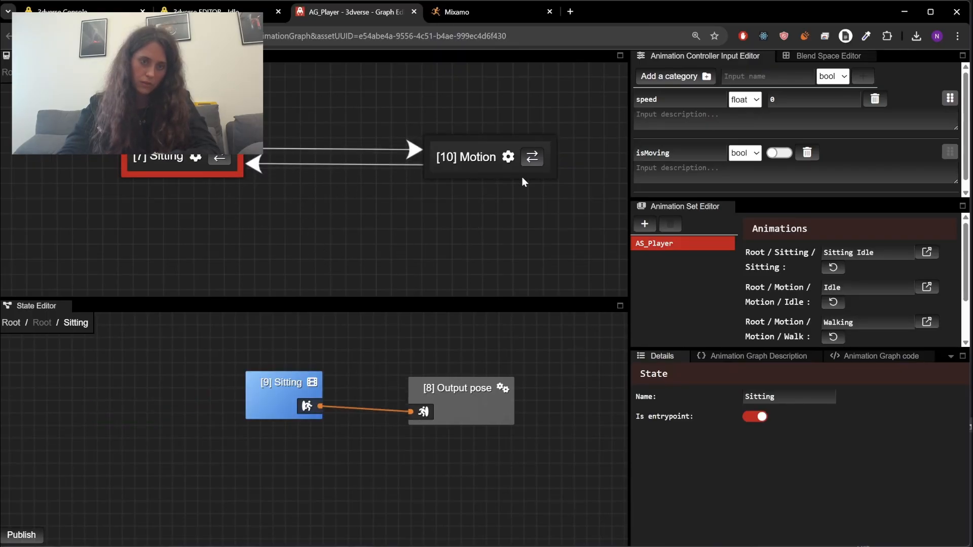
# Set the Motion-to-Sitting transition to a Simple Condition requiring isMoving to be false and publish the graph
pyautogui.click(394, 163)
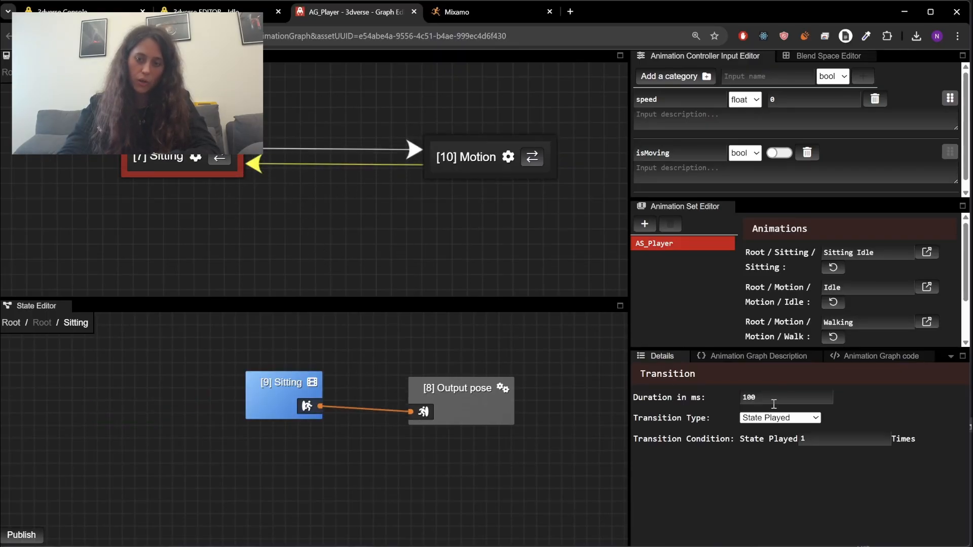
pyautogui.click(767, 419)
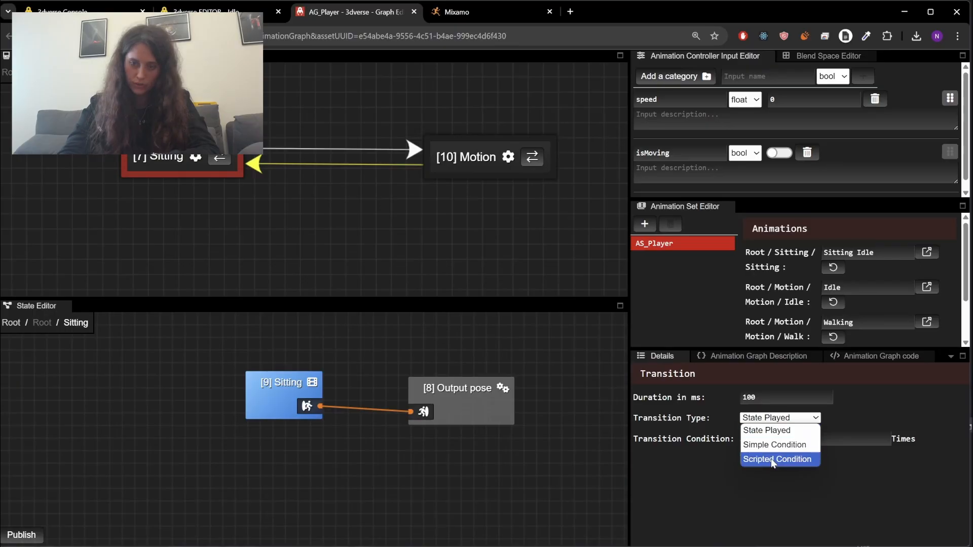
pyautogui.click(768, 445)
pyautogui.click(809, 439)
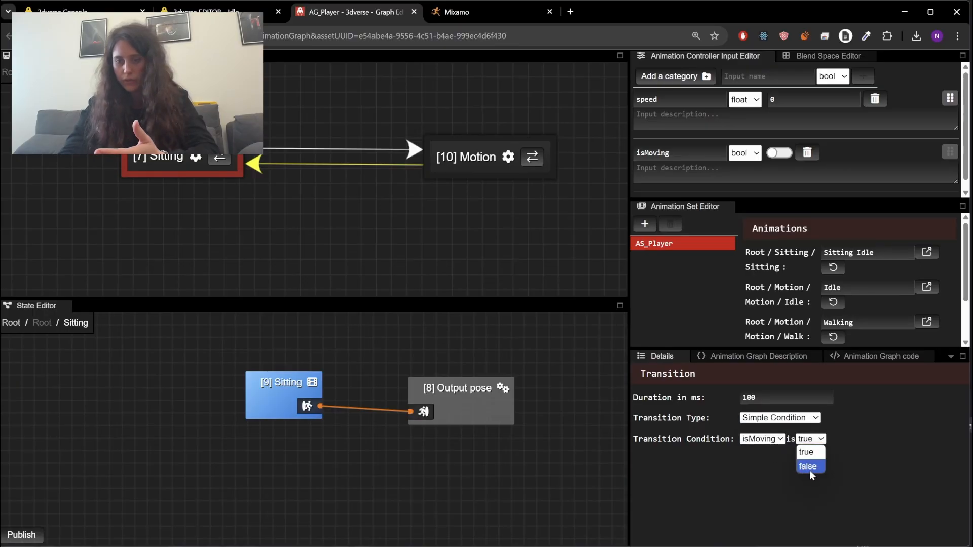
pyautogui.click(810, 470)
pyautogui.click(21, 535)
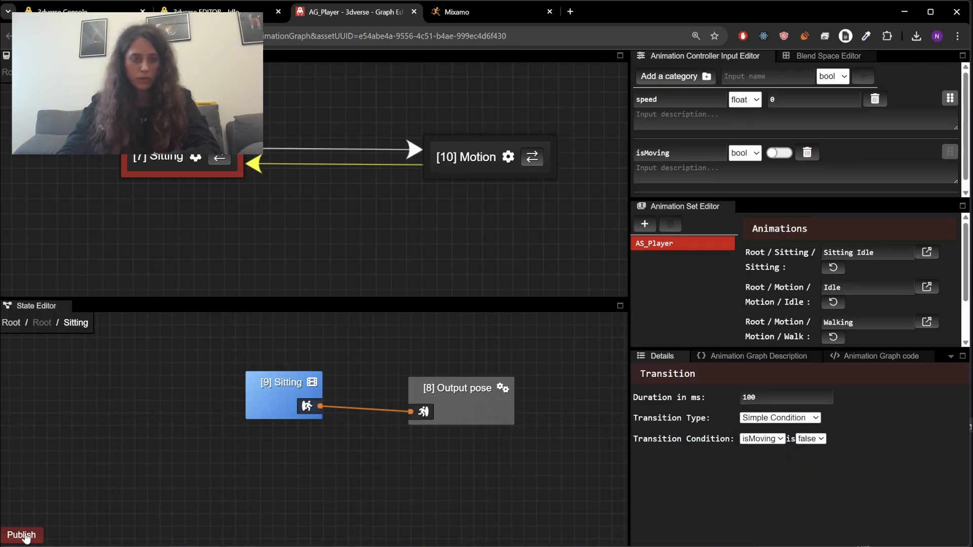
# Make the Motion state the graph's entrypoint and publish the graph
pyautogui.click(471, 157)
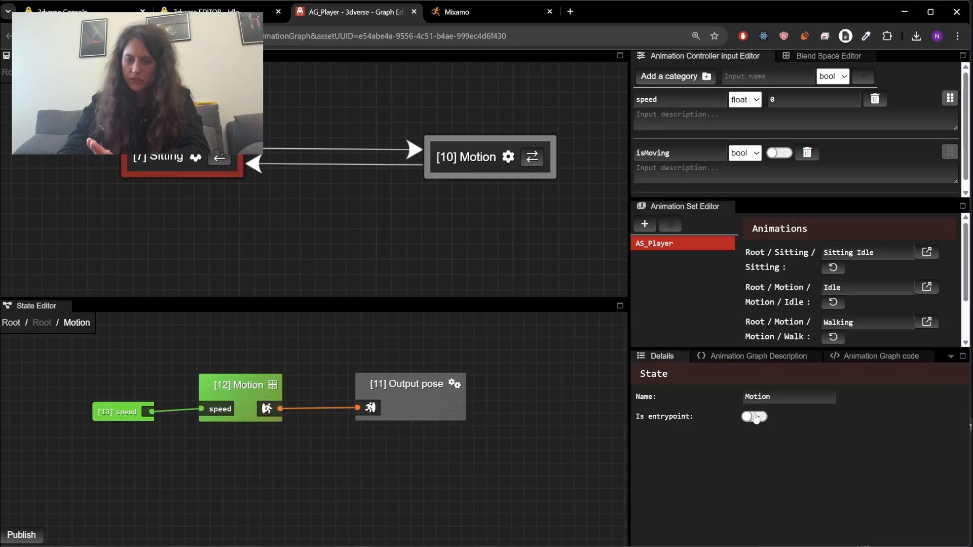
pyautogui.click(755, 416)
pyautogui.click(21, 535)
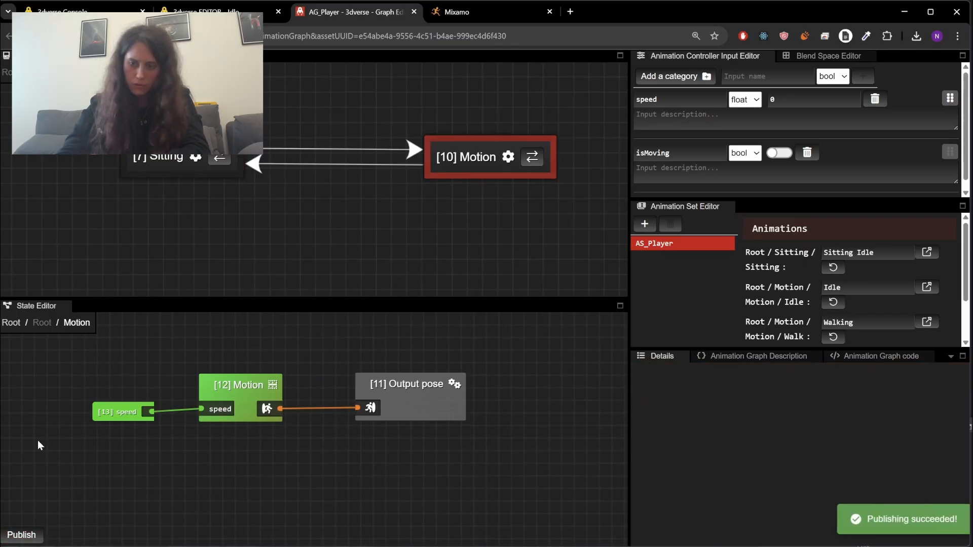
# Check the character in the Idle scene editor and set the isMoving input's default to true in the AG_Player graph
pyautogui.click(218, 11)
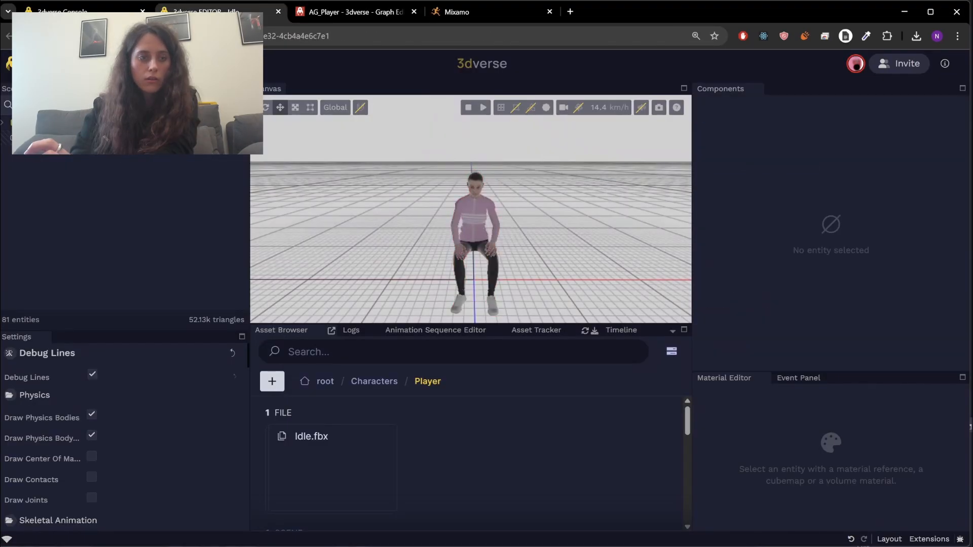
pyautogui.click(343, 14)
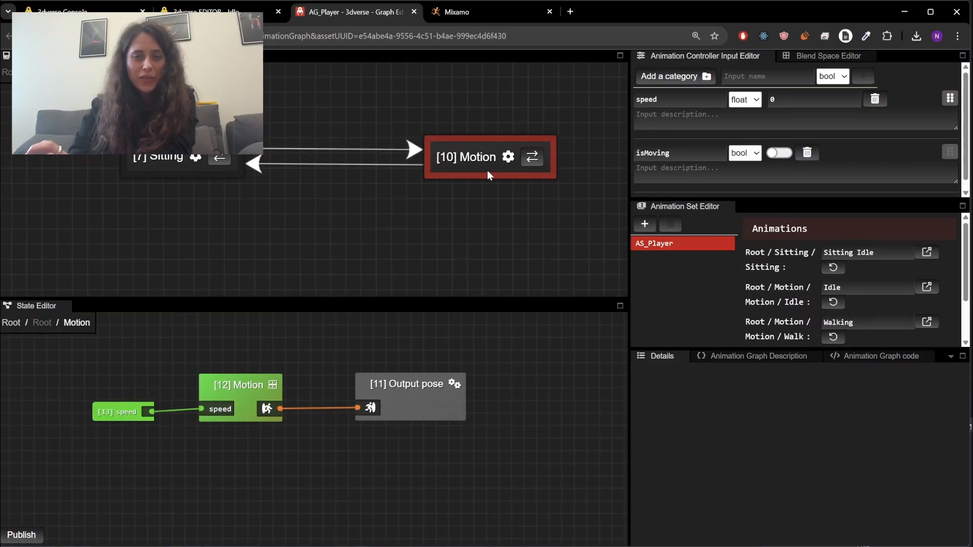
pyautogui.click(778, 153)
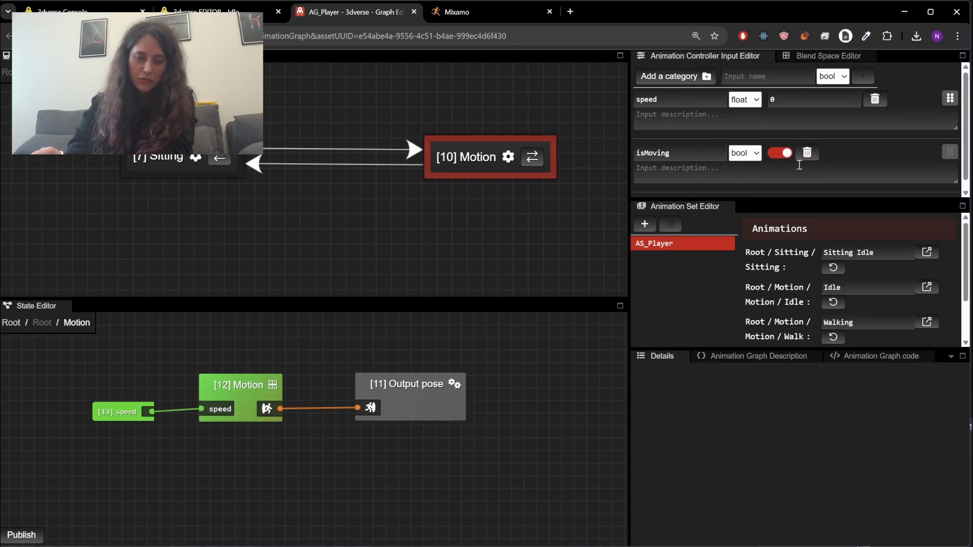
# Test the state transitions in the Idle scene by turning the RootNode's IsMoving off and back on
pyautogui.click(269, 11)
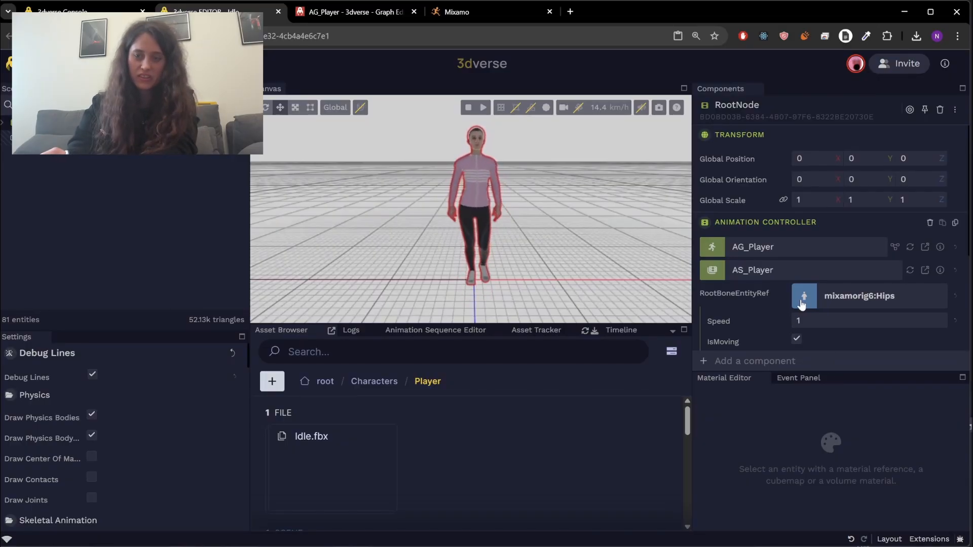
pyautogui.scroll(-2, 796, 319)
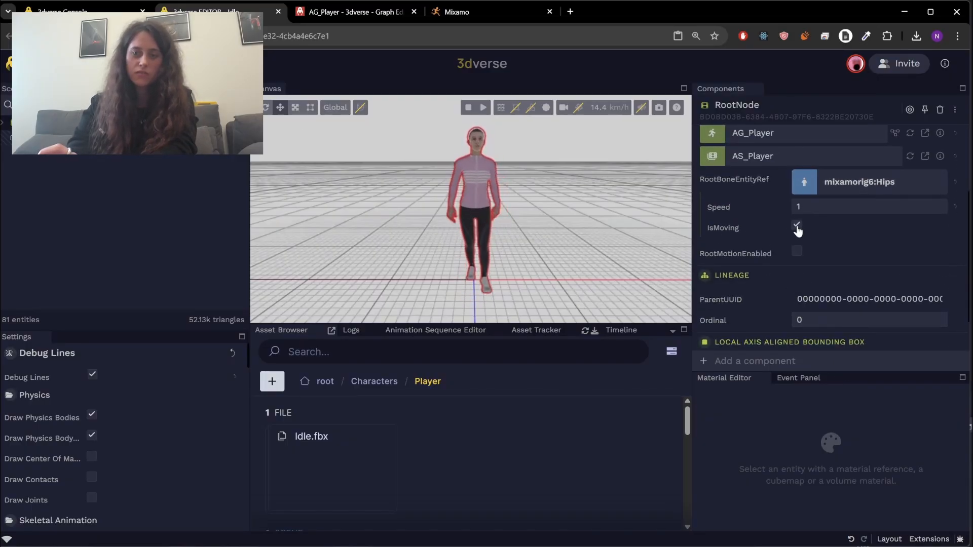
pyautogui.click(797, 224)
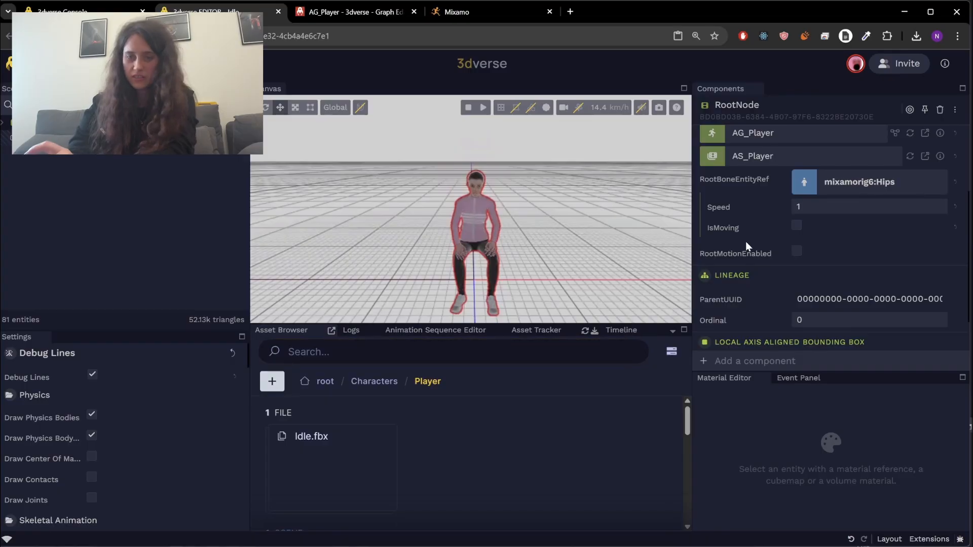
pyautogui.click(794, 226)
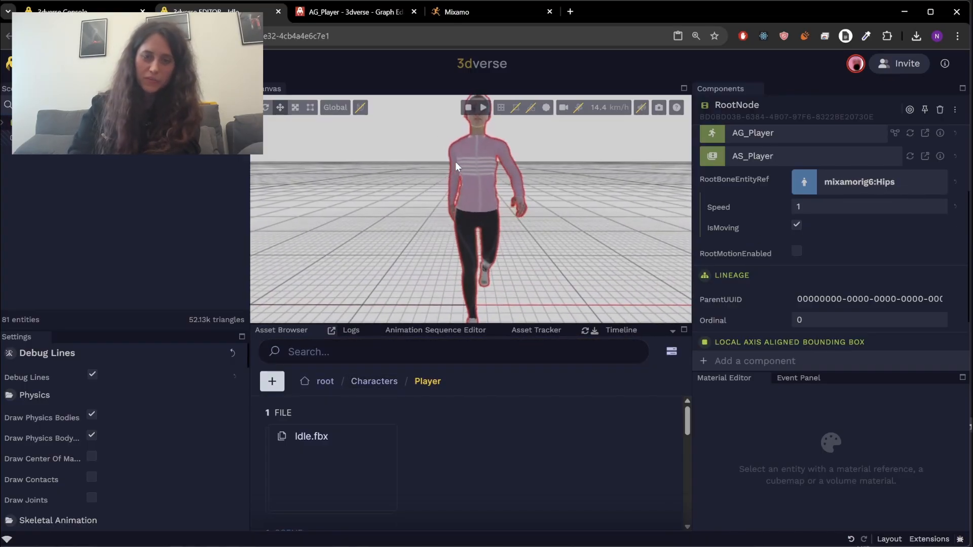
# Open the Motion blend space node's settings in the AG_Player graph and move the Sitting state farther from Motion
pyautogui.click(355, 11)
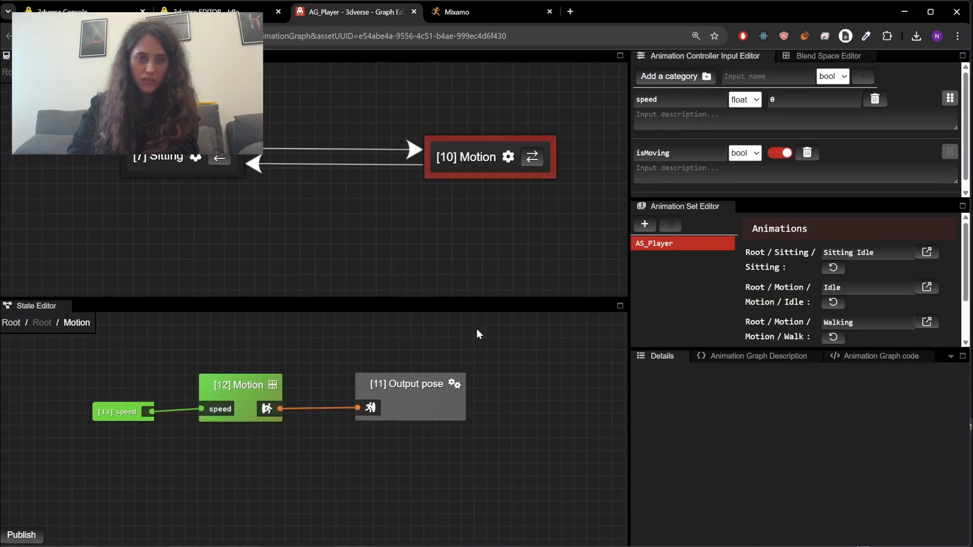
pyautogui.click(248, 389)
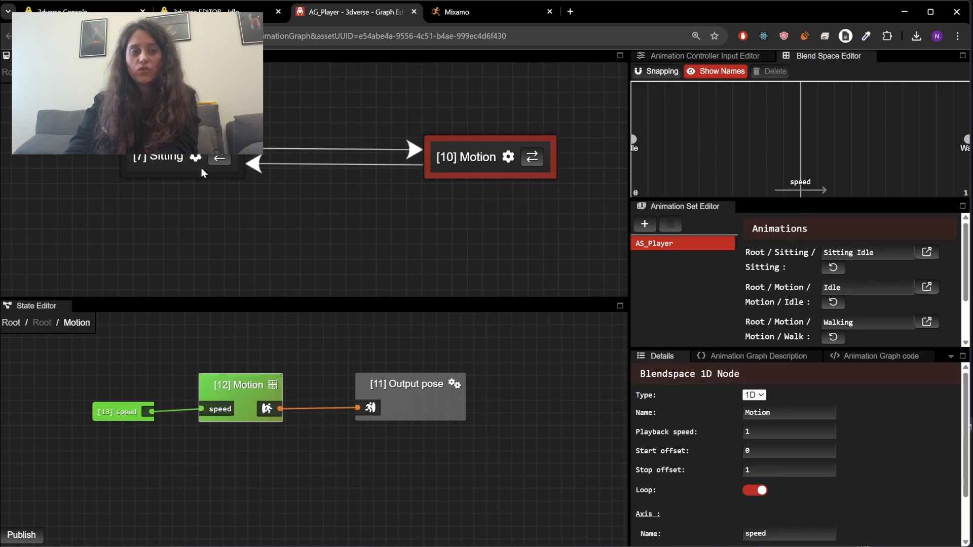
pyautogui.moveTo(161, 160); pyautogui.dragTo(118, 160)
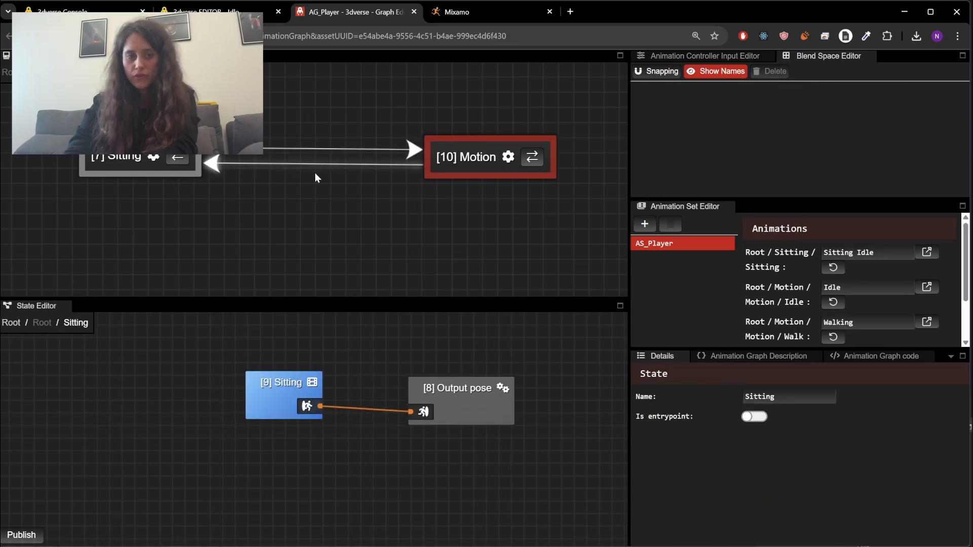